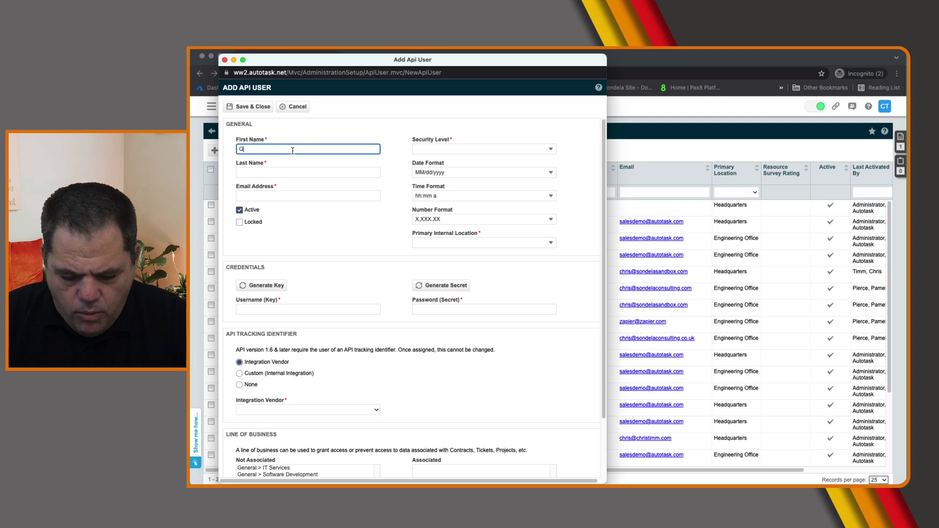
Enter the last name Integration and the contact e-mail address, fixing the mistyped domain
key("Tab")
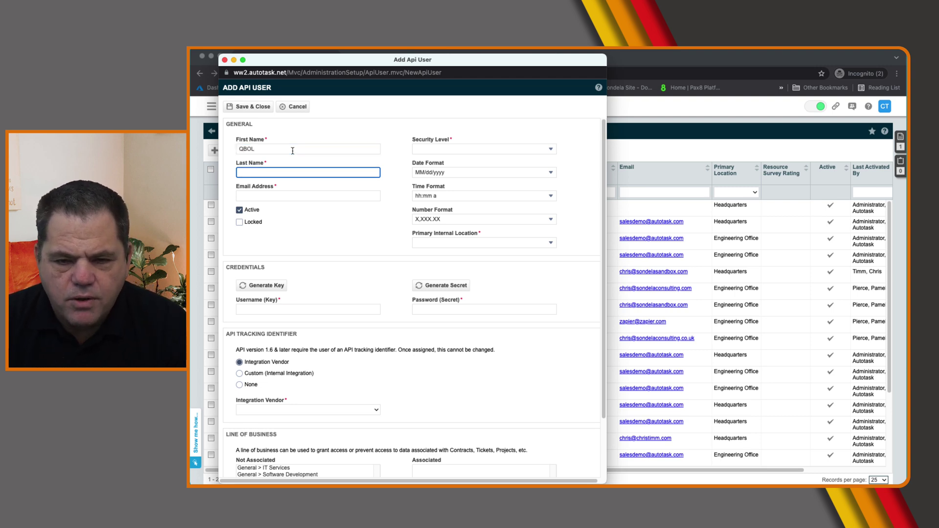
type("Integr")
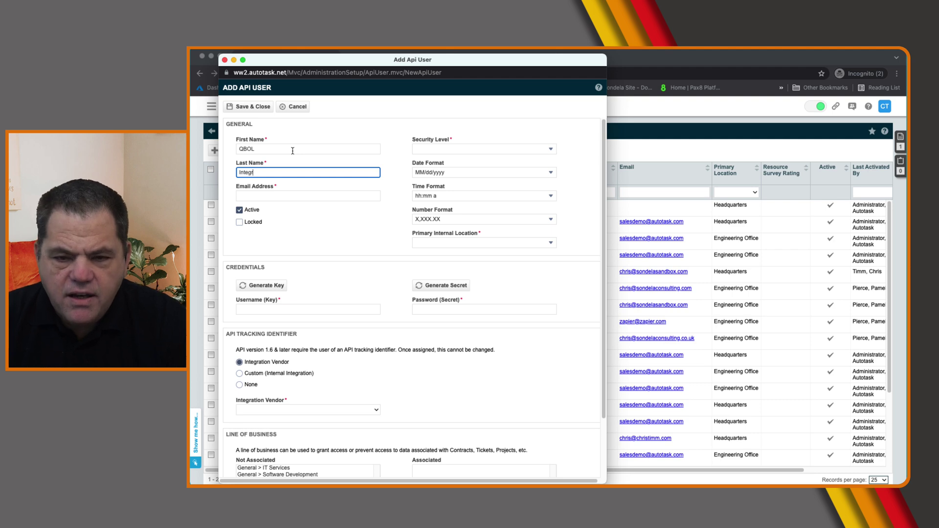
type("ation")
key("Tab")
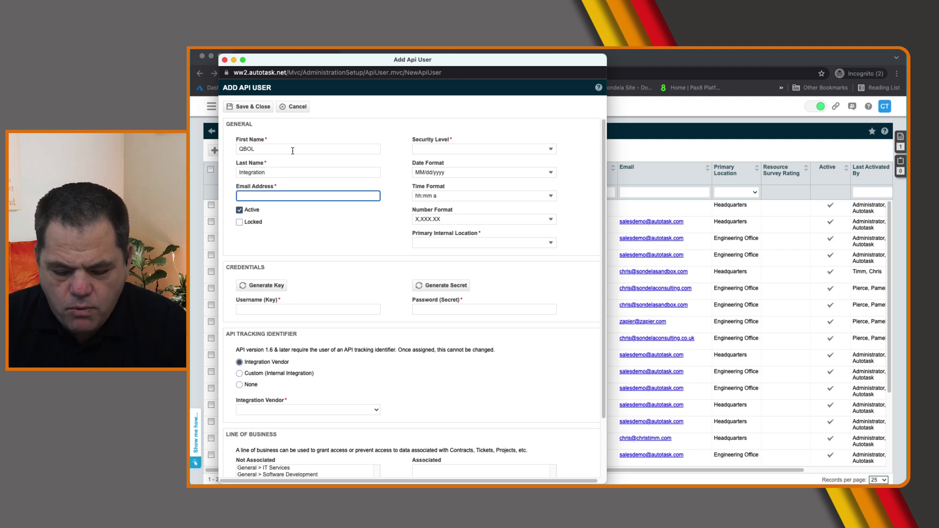
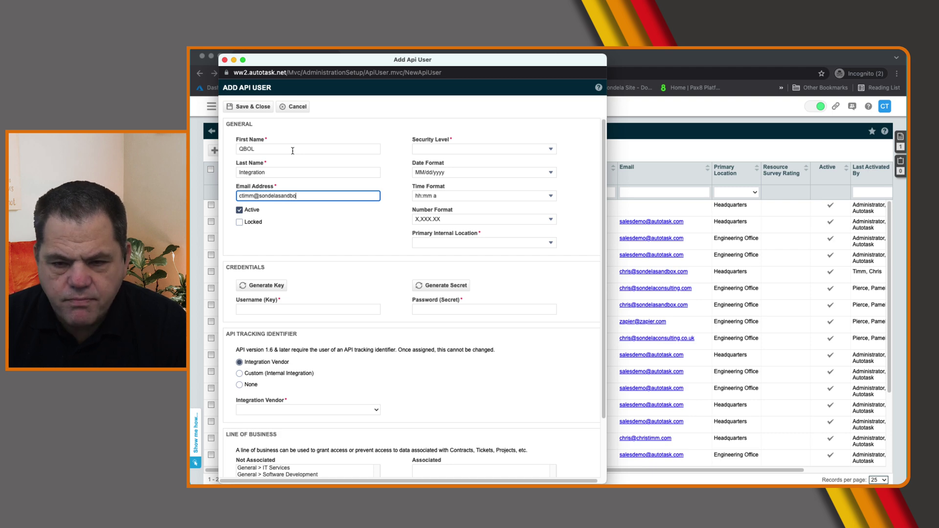
key("Tab")
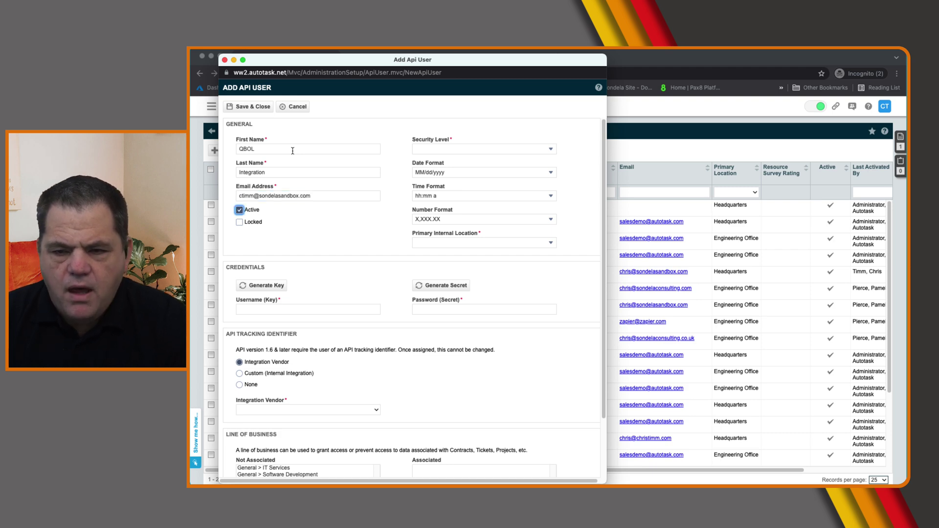
Set security level API User (system) and location Headquarters, then generate the username key
left_click(441, 153)
left_click(447, 170)
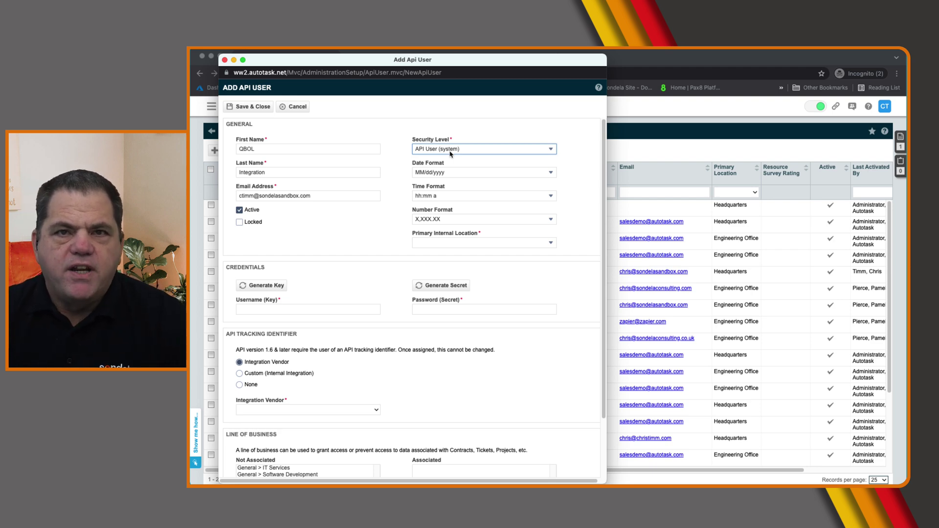
left_click(447, 244)
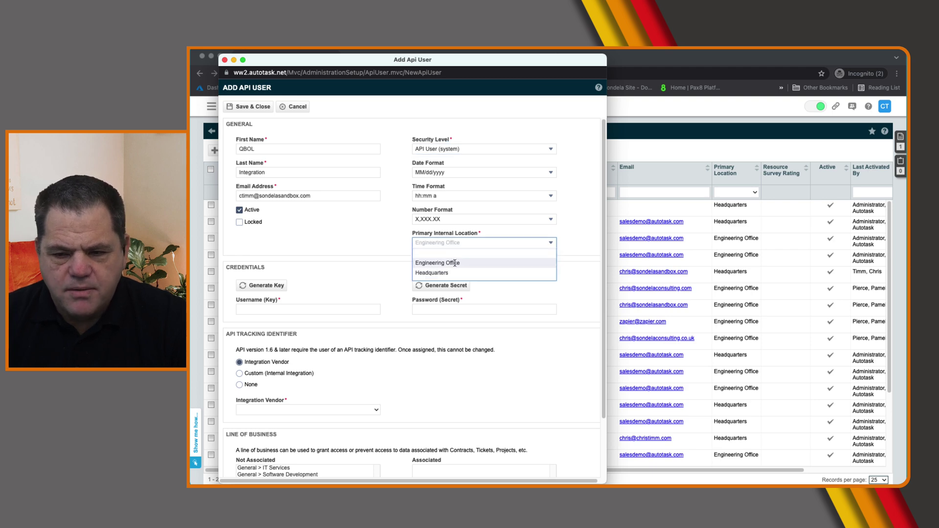
left_click(456, 278)
left_click(263, 288)
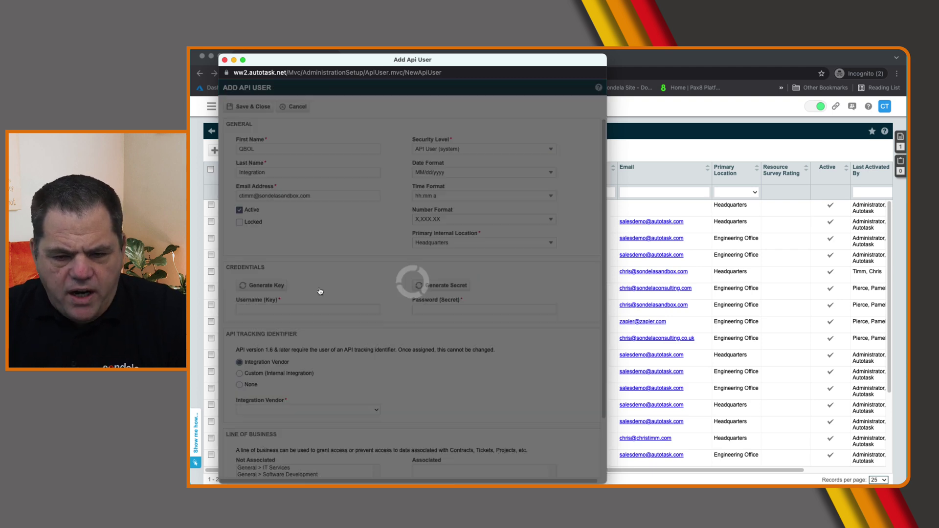
Generate the API secret and choose Autotask - QuickBooks Online as the integration vendor
left_click(448, 286)
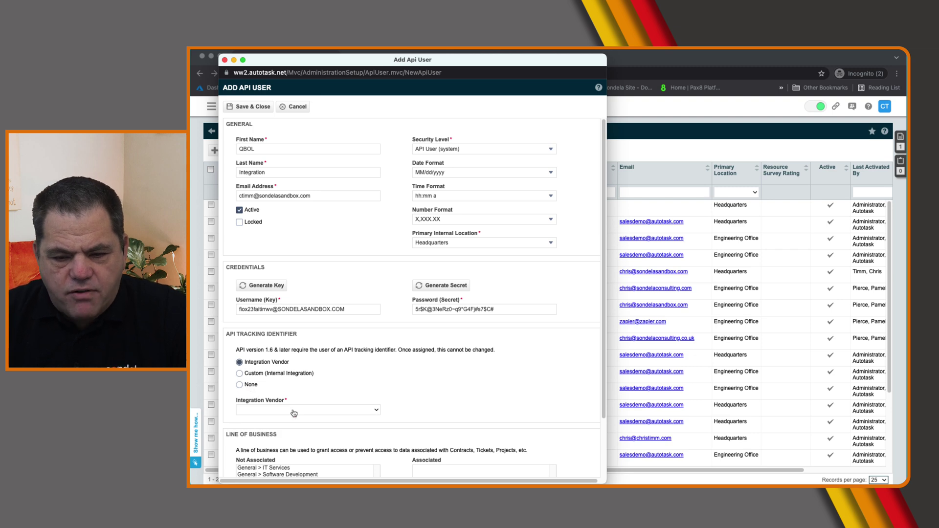
left_click(293, 412)
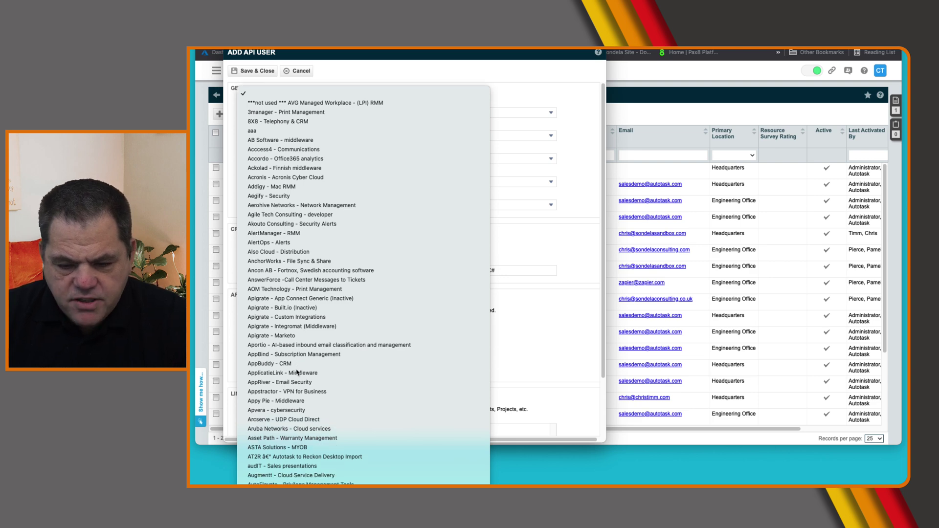
scroll(297, 373, "down", 1)
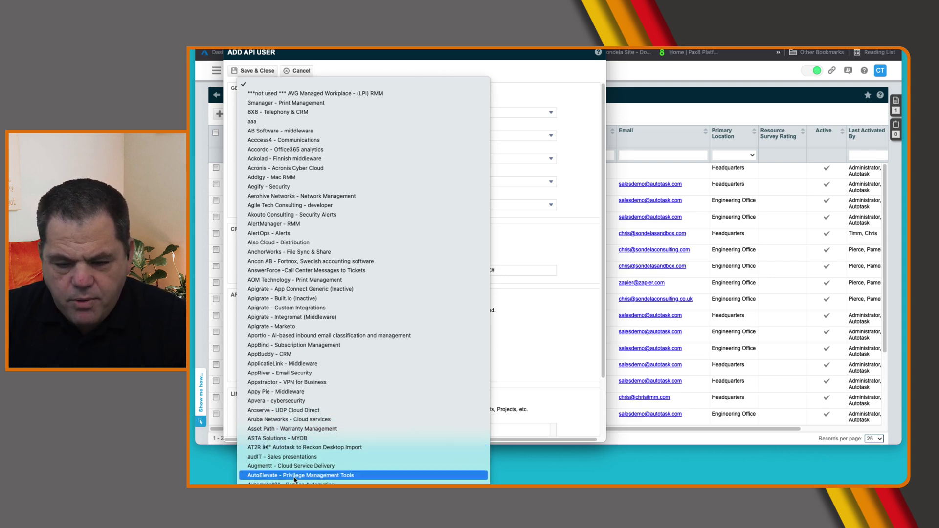
key("Return")
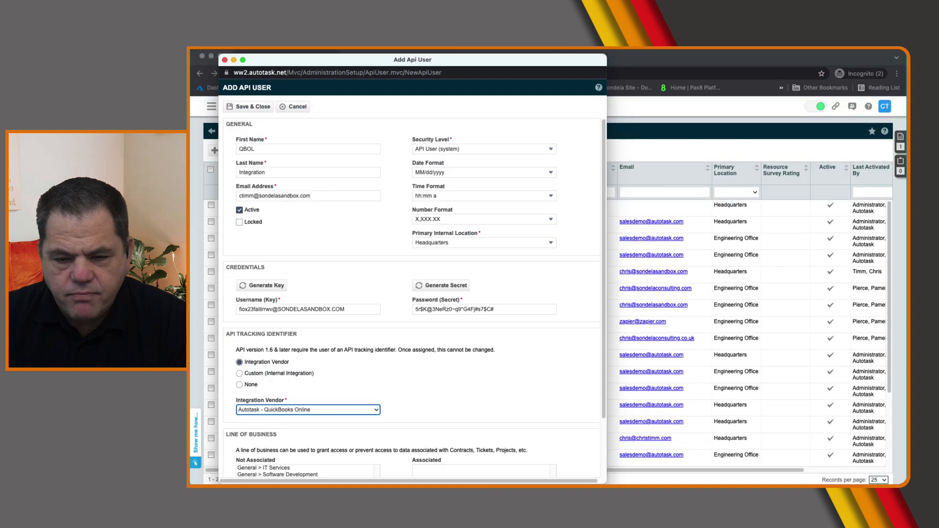
Copy the generated Username (Key) and Password (Secret) values to the clipboard
triple_click(280, 311)
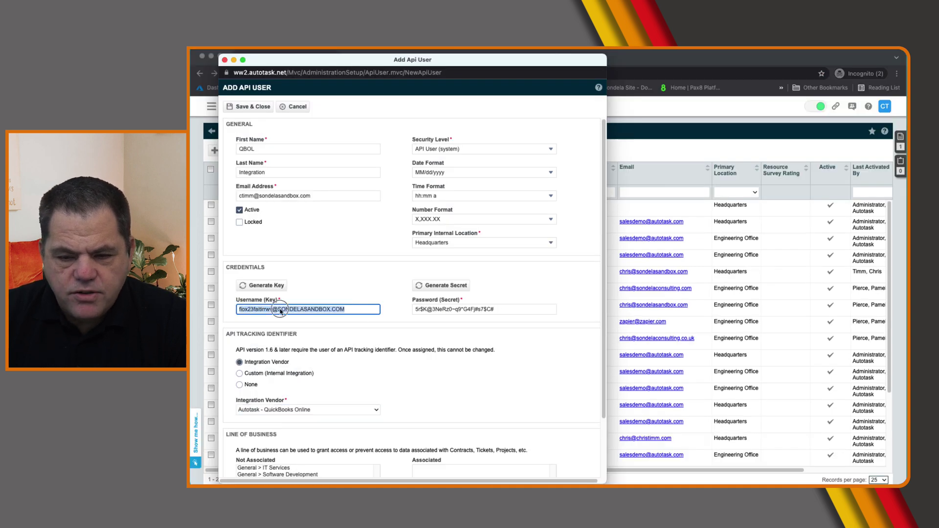
right_click(280, 311)
left_click(307, 365)
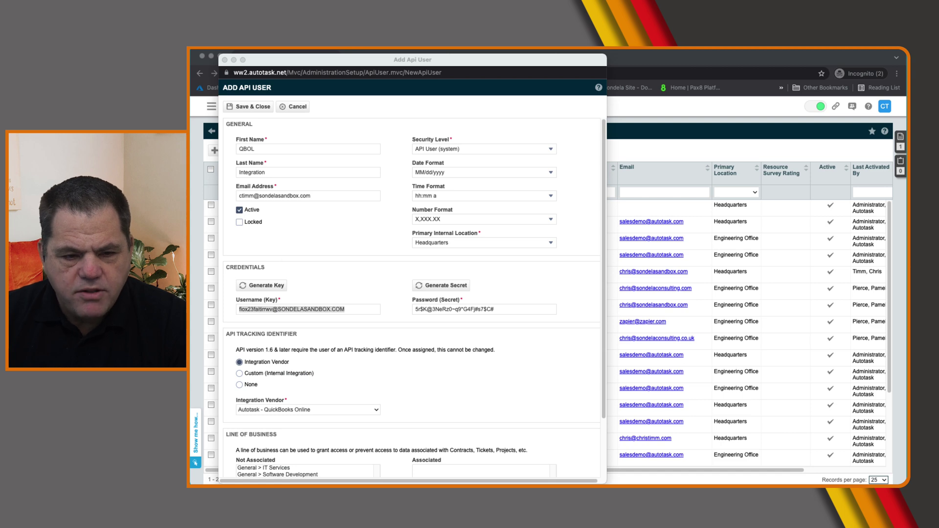
triple_click(494, 309)
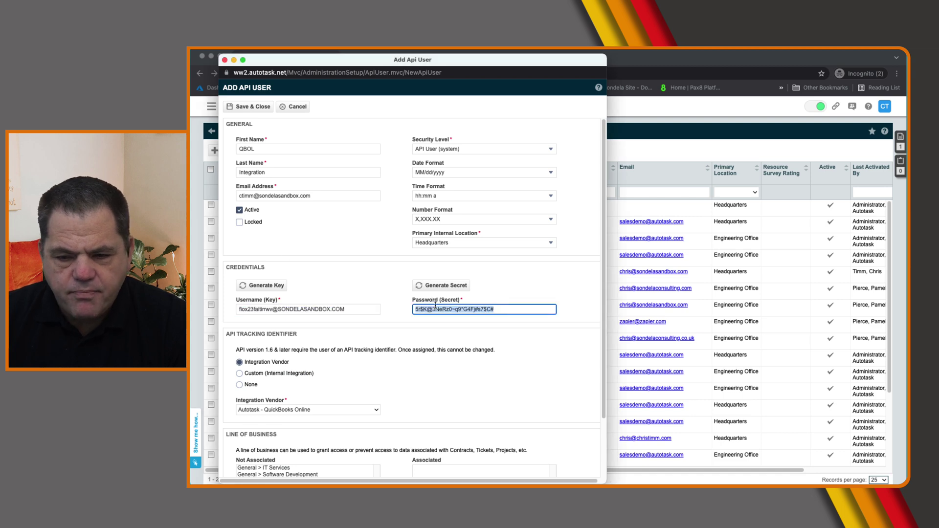
right_click(435, 305)
left_click(478, 368)
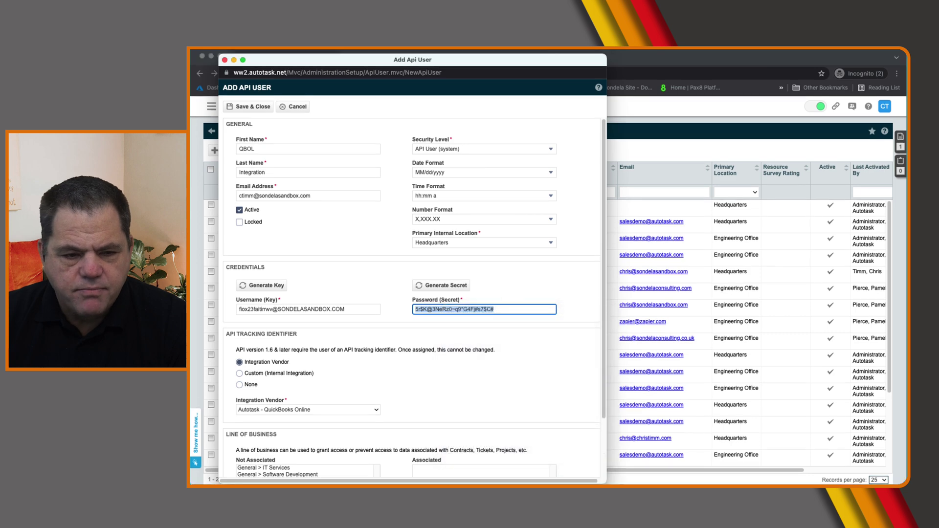
Save and close the new API user
key("super+Tab")
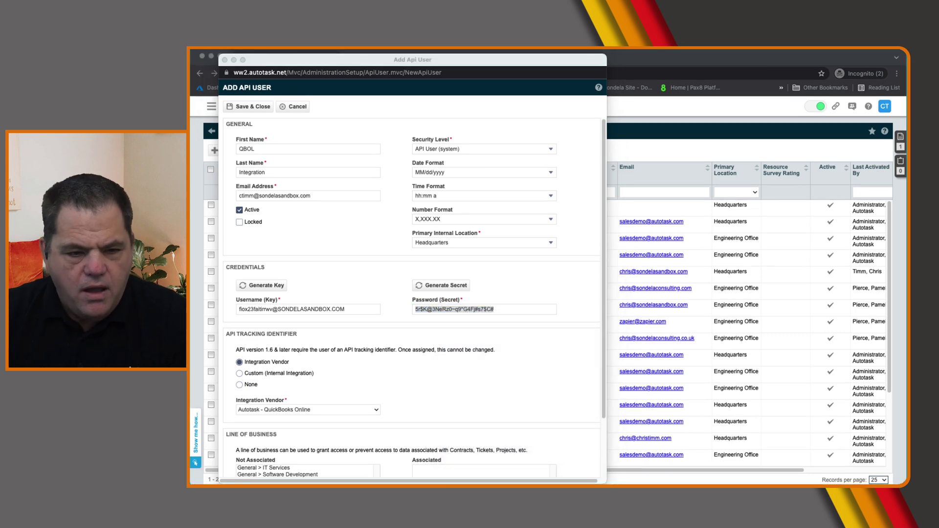
left_click(257, 109)
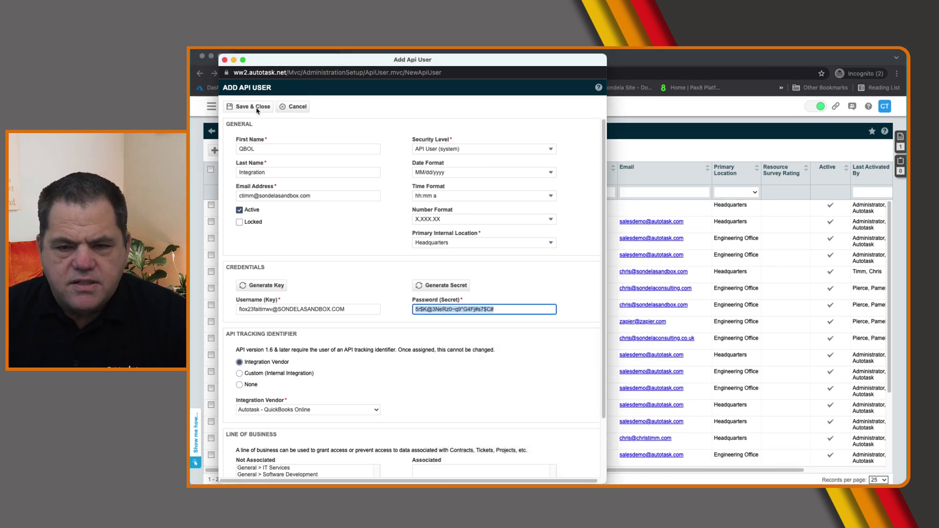
left_click(257, 110)
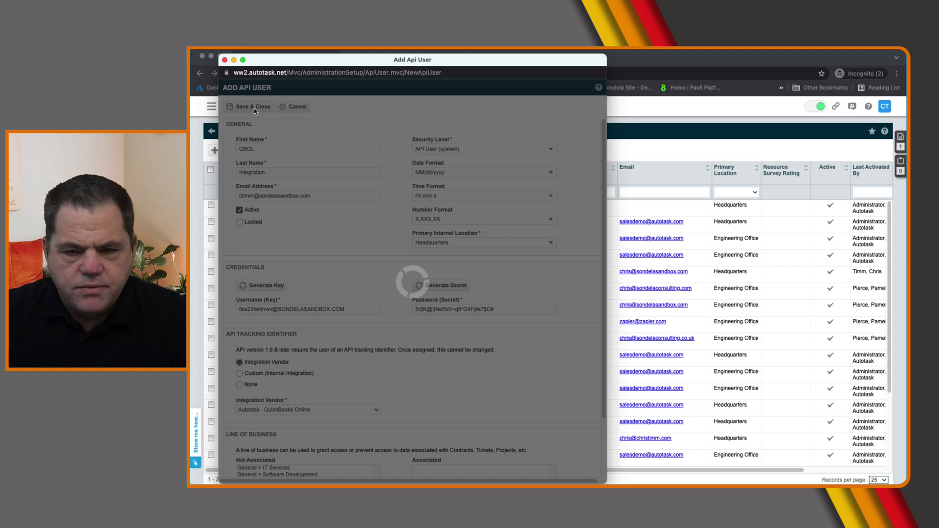
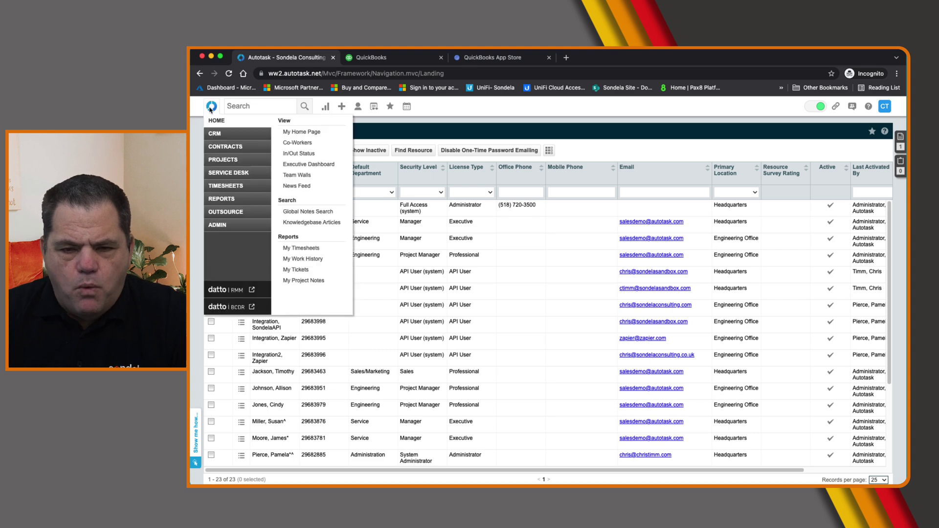
In System Settings, open the Contracts 'Next invoice number' setting for editing
mouse_move(222, 226)
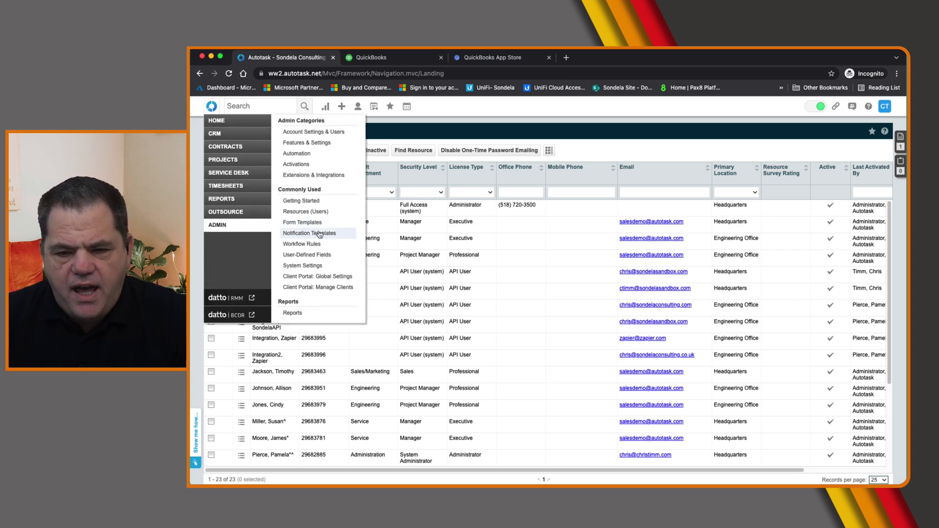
left_click(306, 266)
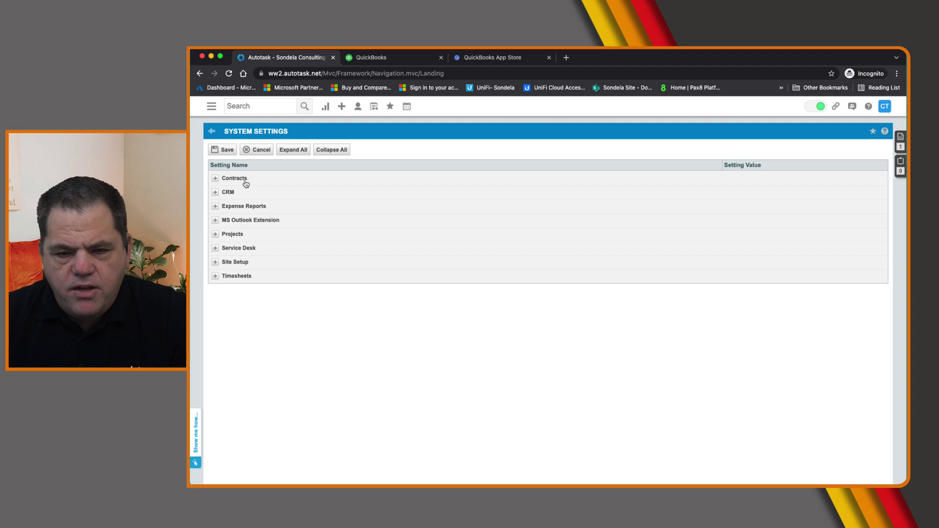
left_click(235, 178)
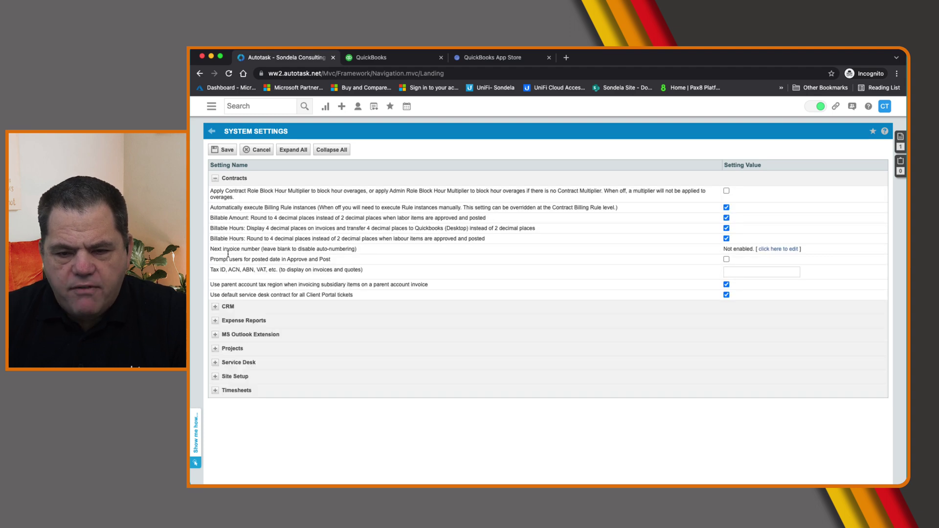
left_click_drag(213, 249, 362, 250)
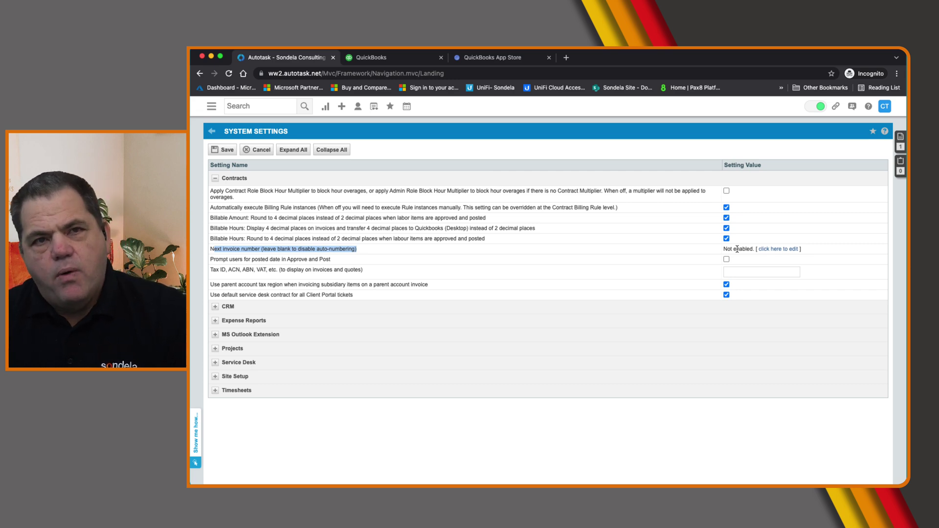
left_click(779, 248)
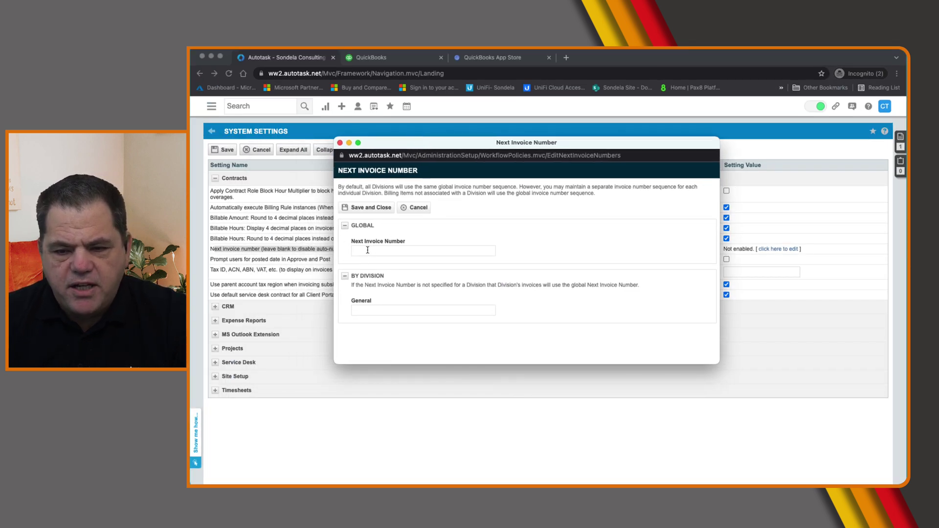
Save the next invoice number blank, confirm, and return to the home dashboard
left_click(368, 207)
left_click(442, 290)
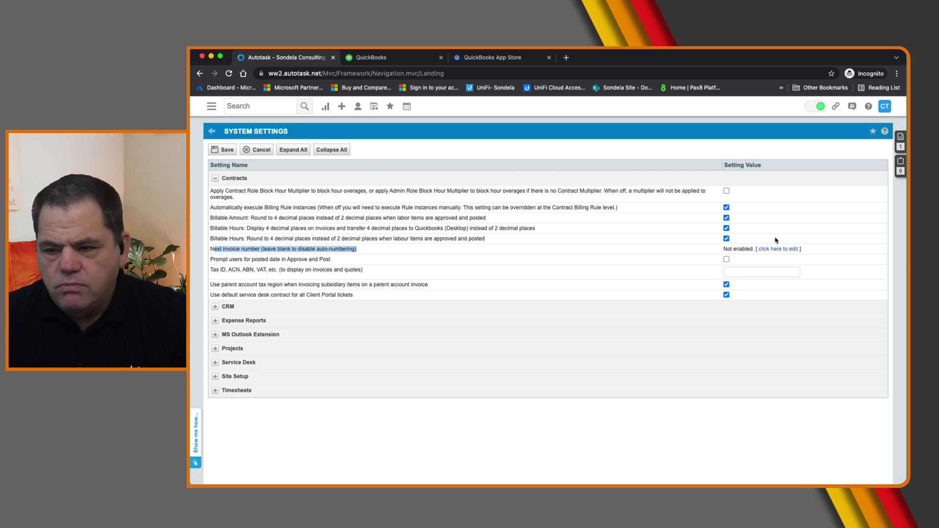
left_click(210, 108)
left_click(211, 108)
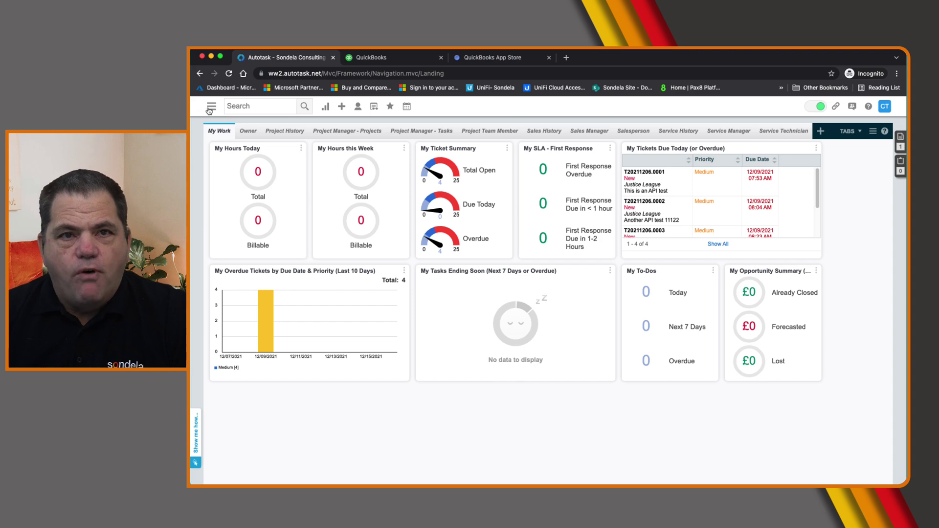
Pick Sondela Consulting Limited- With MC in the App Store and connect it to Autotask Invoices
left_click(471, 57)
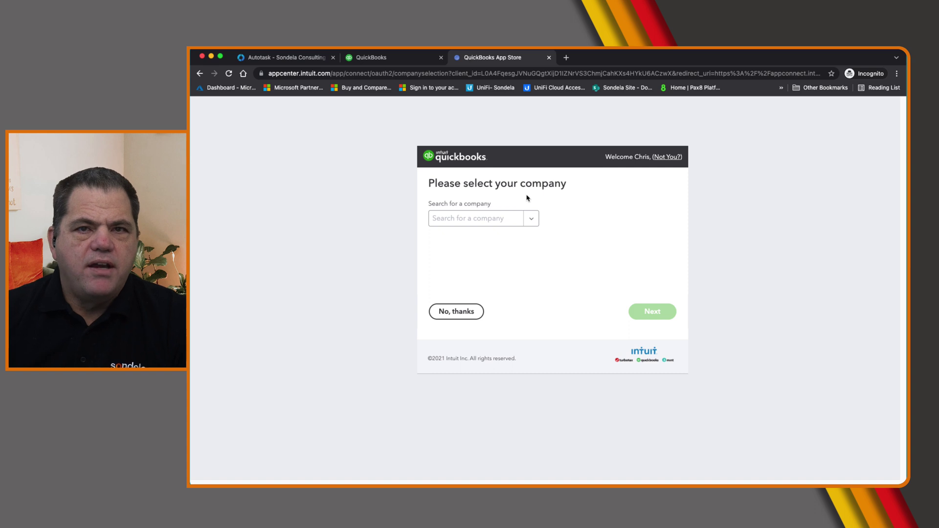
left_click(531, 218)
left_click(513, 240)
left_click(652, 313)
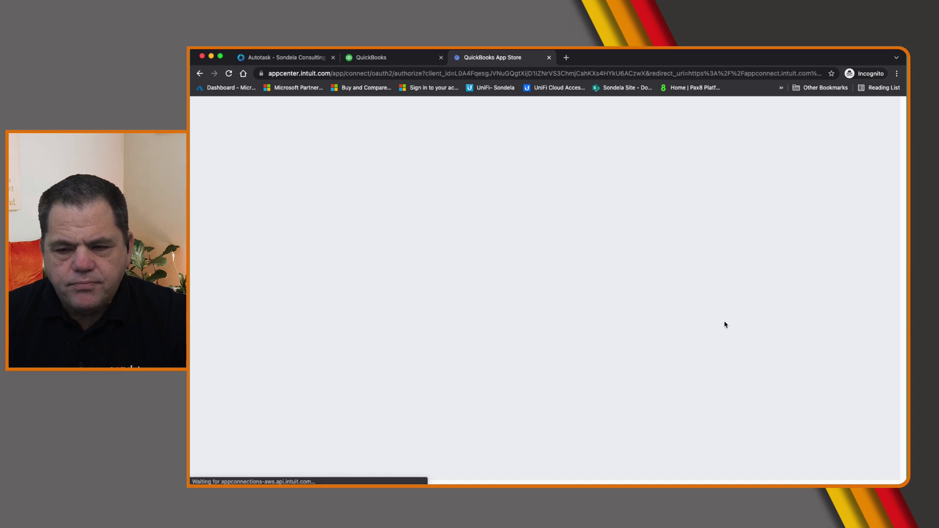
left_click(665, 326)
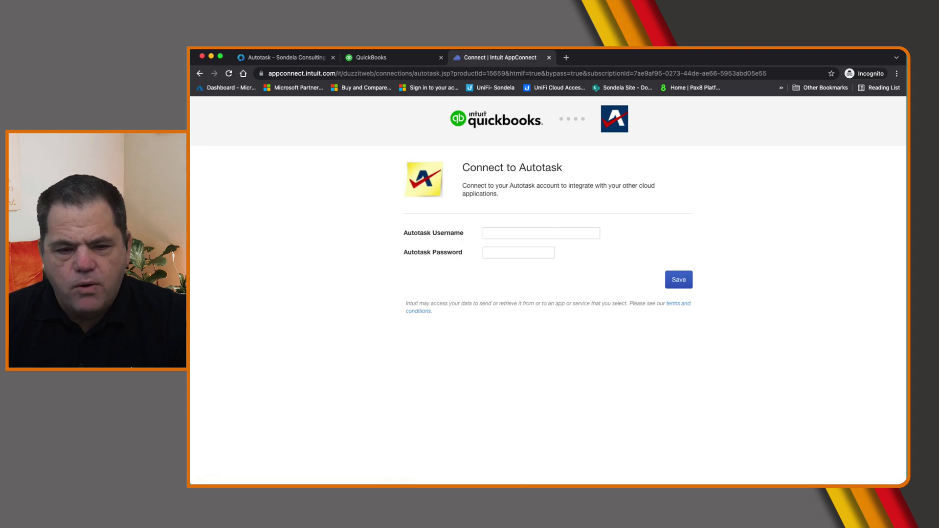
Paste the Autotask API user's username into the sign-in form
key("super+Tab")
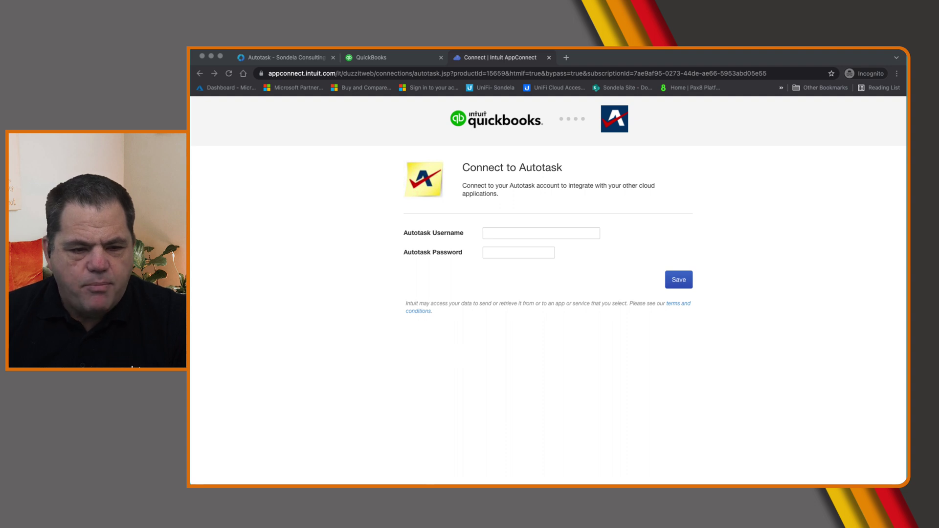
left_click(528, 233)
left_click(528, 235)
right_click(528, 236)
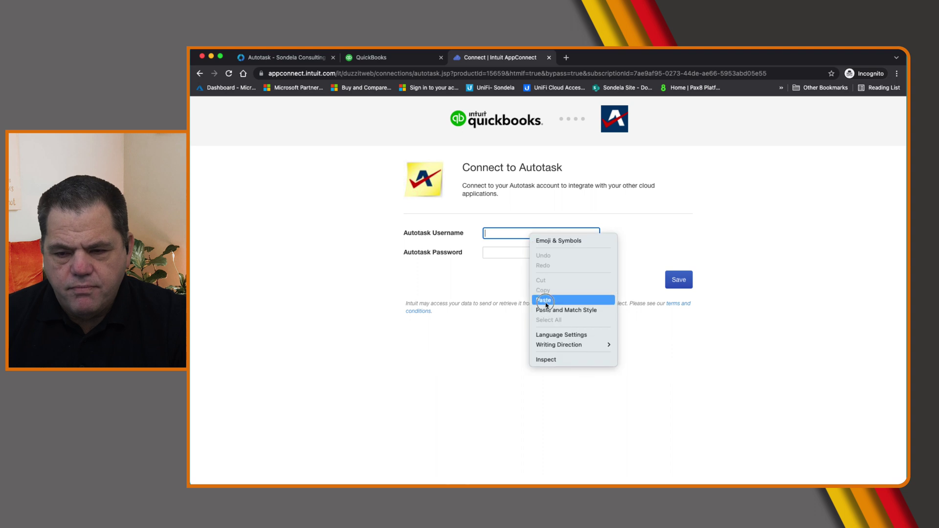
left_click(546, 299)
Paste the API user's password and save the Autotask credentials
key("super+Tab")
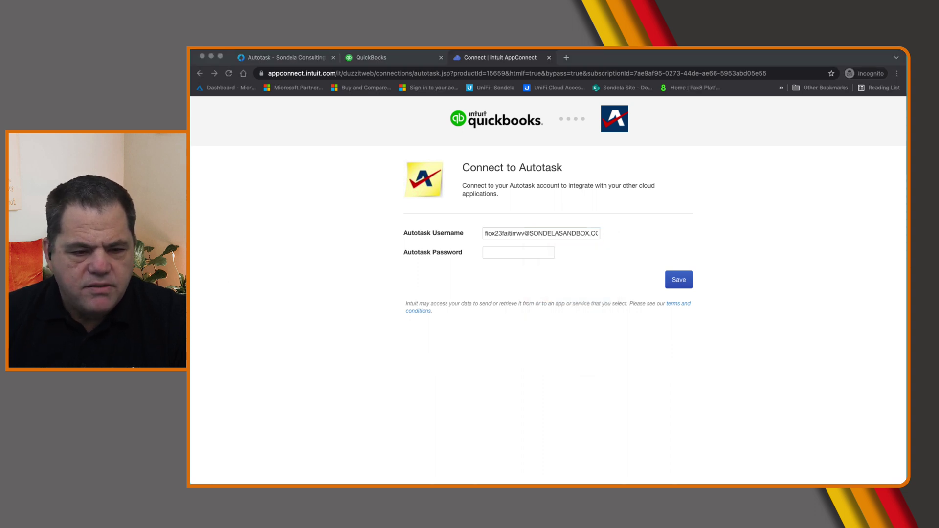
left_click(528, 252)
left_click(531, 252)
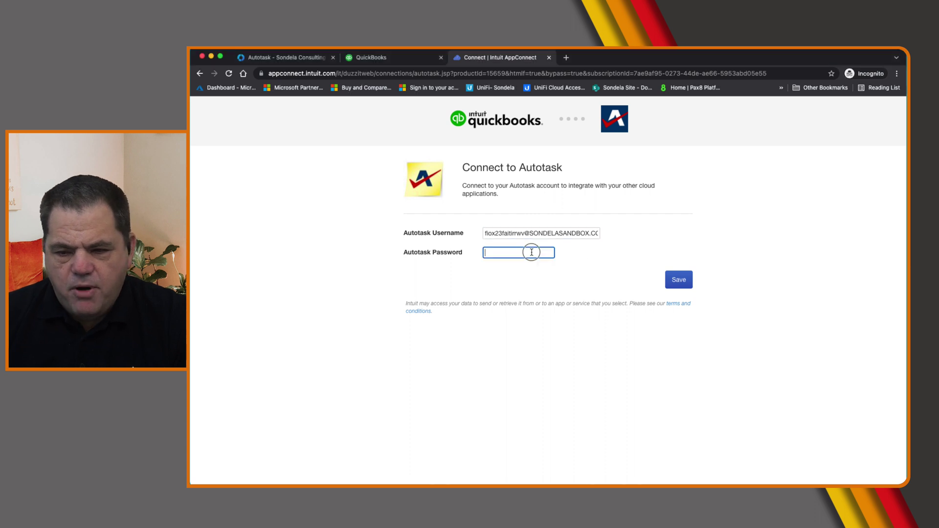
right_click(532, 252)
left_click(576, 330)
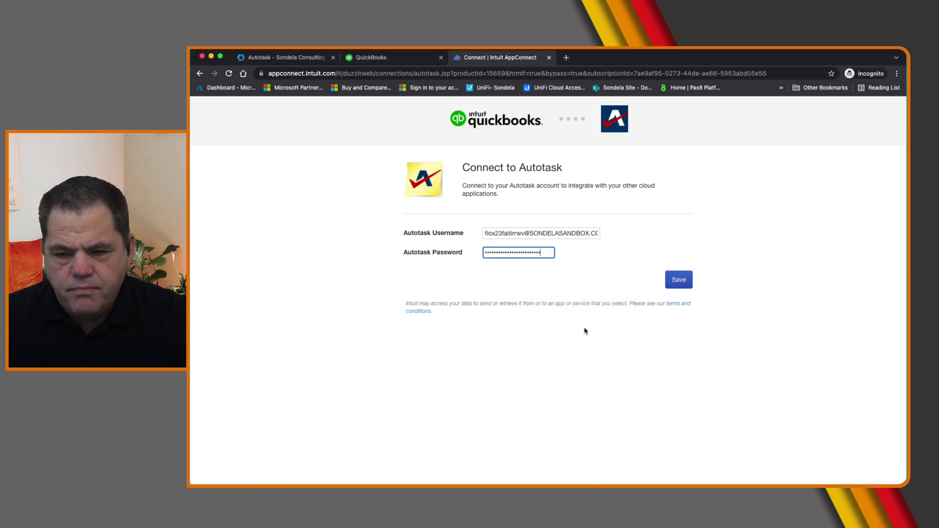
left_click(678, 284)
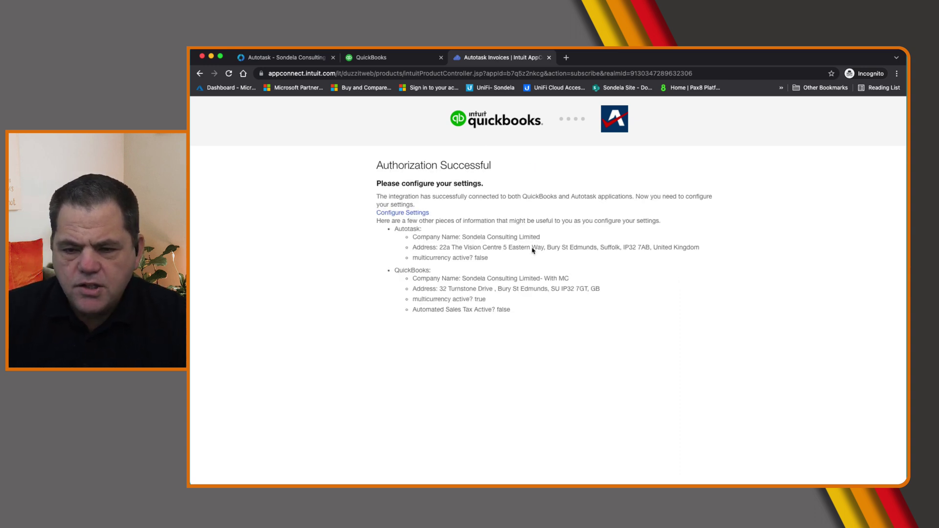
Open Configure Settings and set the QuickBooks Online Version to Non-US
left_click(407, 214)
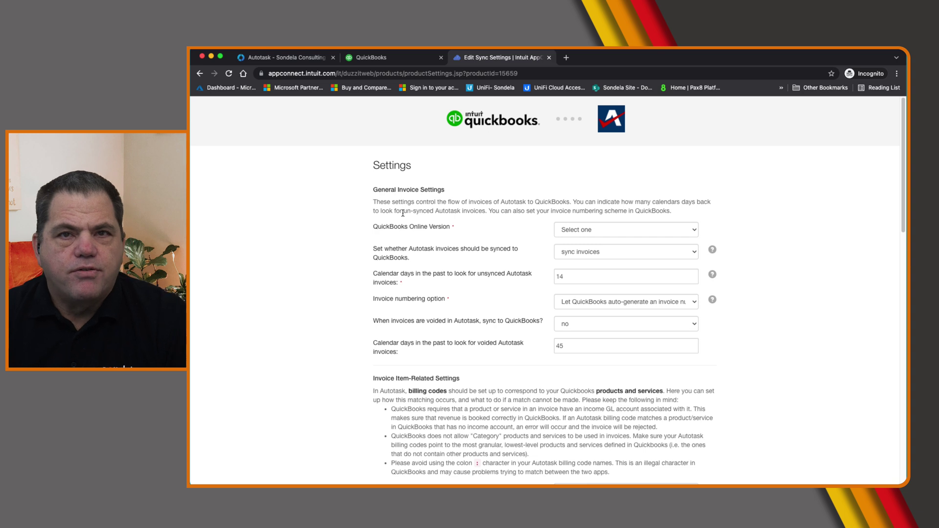
left_click(606, 230)
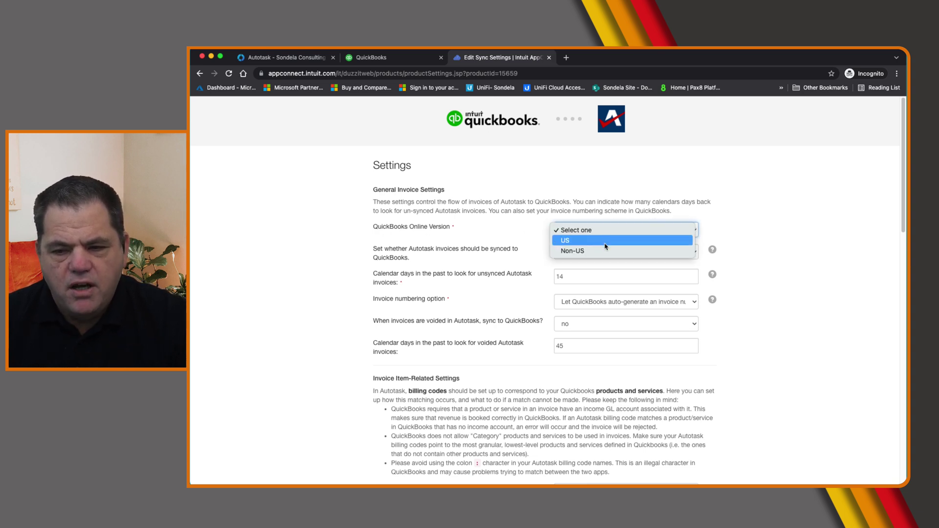
left_click(605, 251)
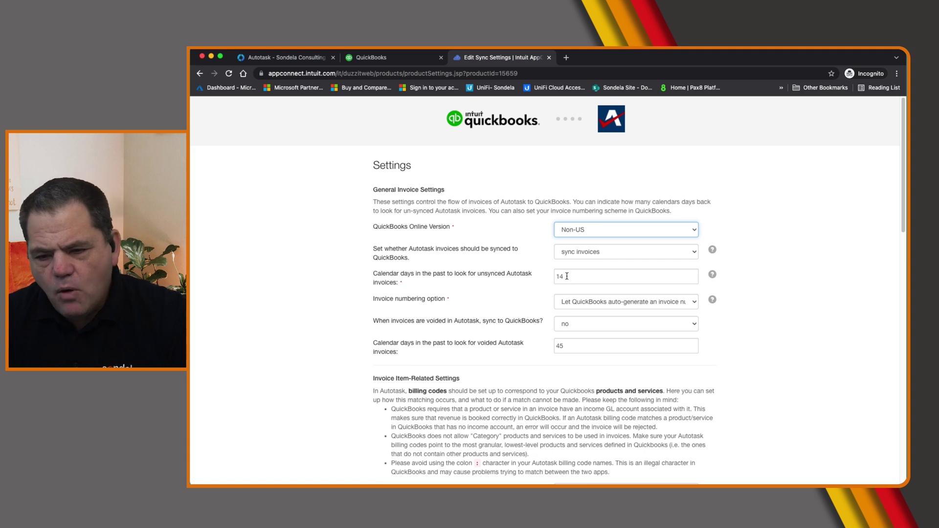
left_click_drag(373, 300, 456, 303)
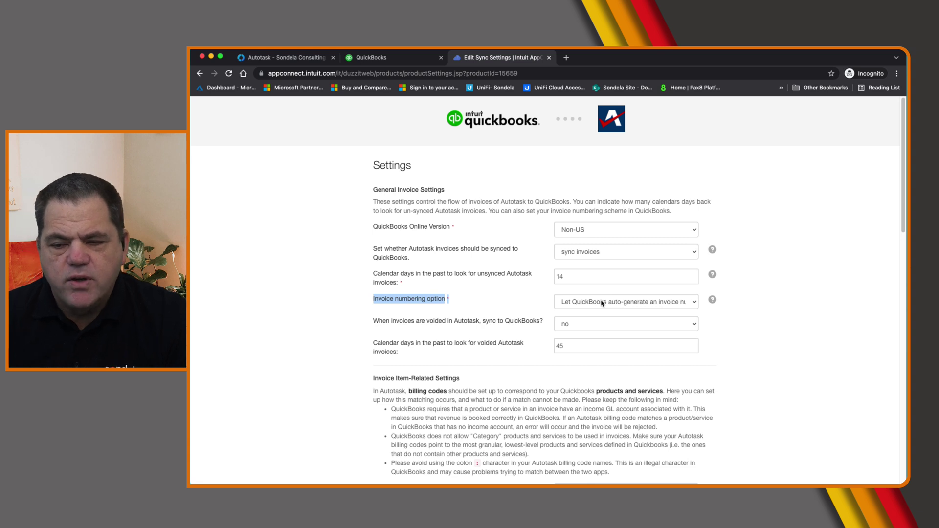
Keep invoice numbering on 'Let QuickBooks auto-generate' and set voided Autotask invoices to sync
left_click(602, 303)
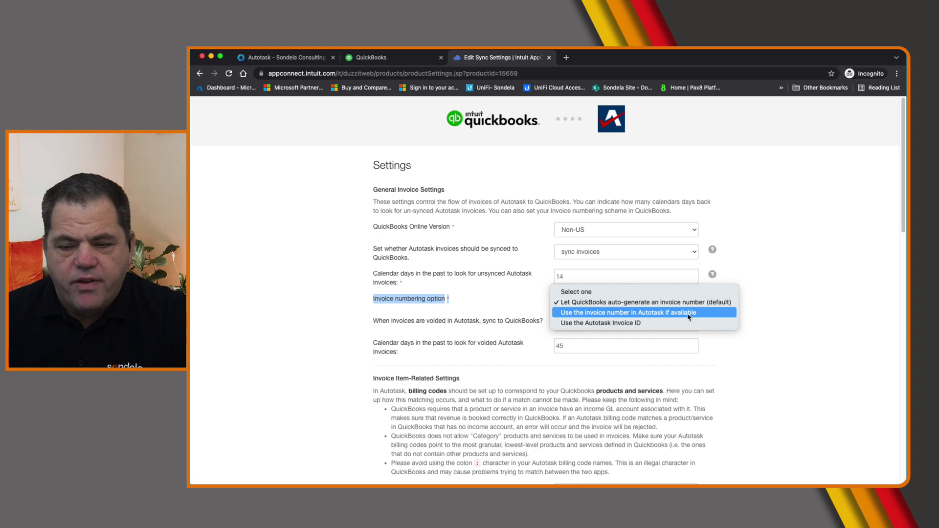
left_click(625, 305)
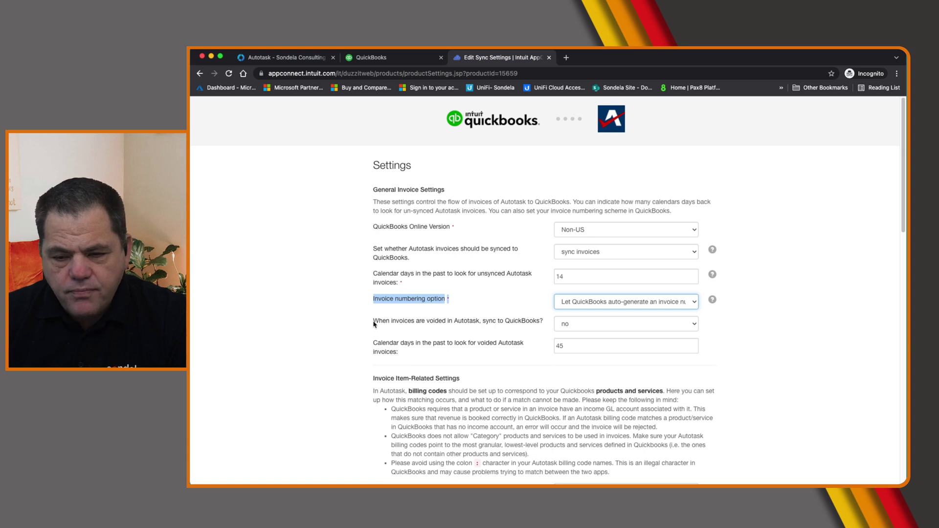
left_click(580, 325)
left_click(579, 335)
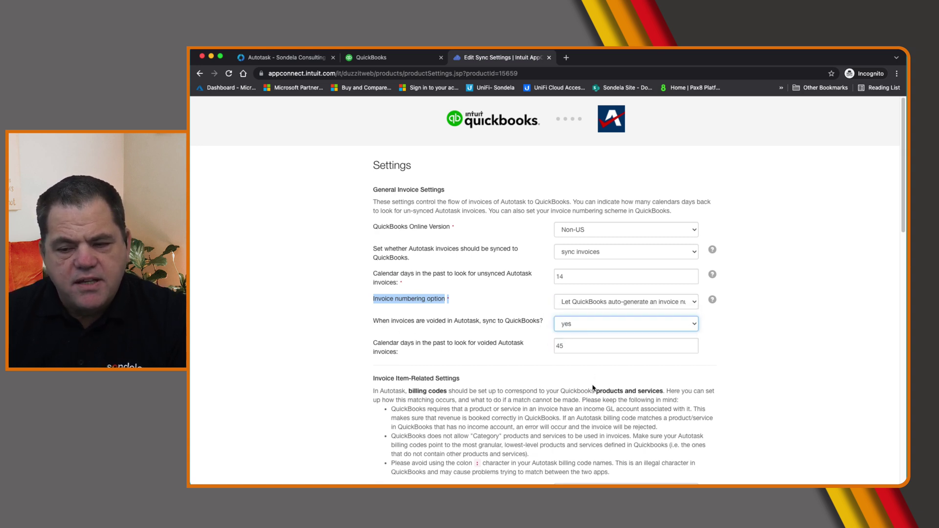
scroll(563, 389, "down", 1)
scroll(562, 390, "down", 2)
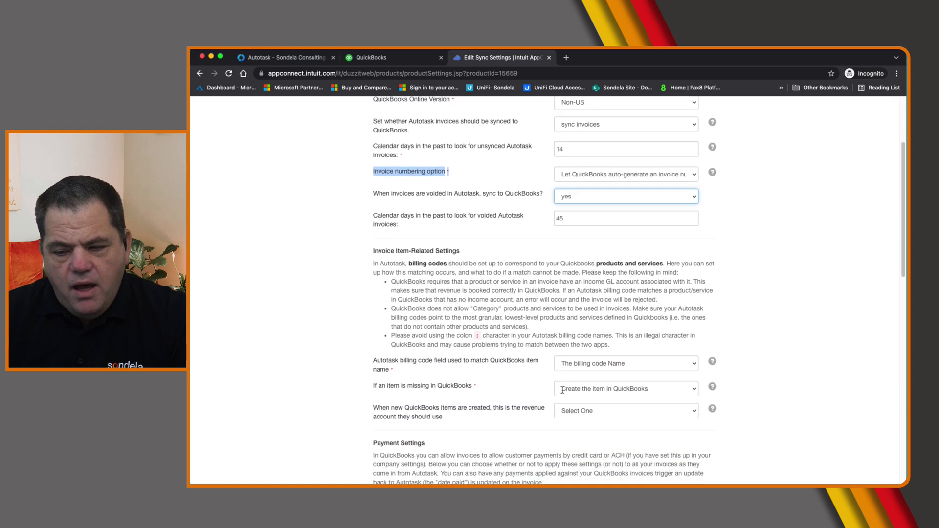
Keep billing codes matched by Name and use Sales (Revenue) as the revenue account
left_click(374, 365)
left_click_drag(460, 364, 484, 375)
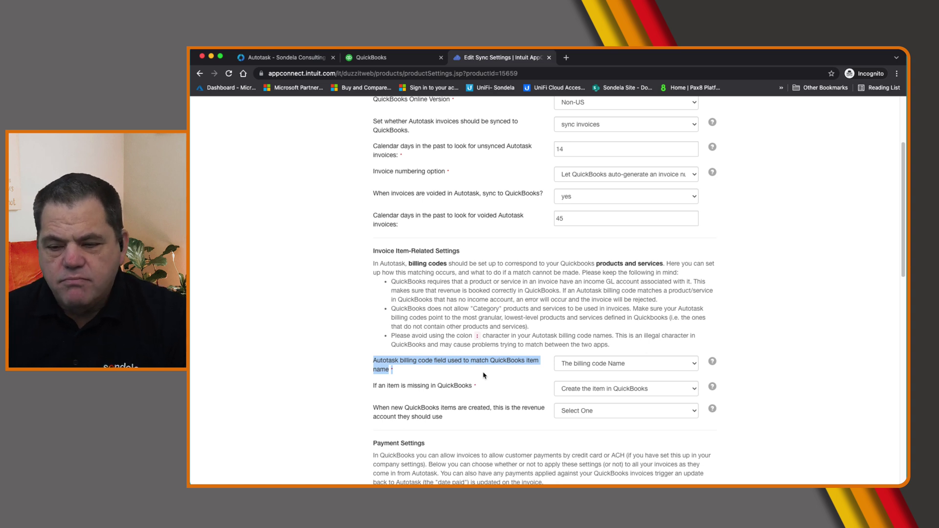
left_click(599, 367)
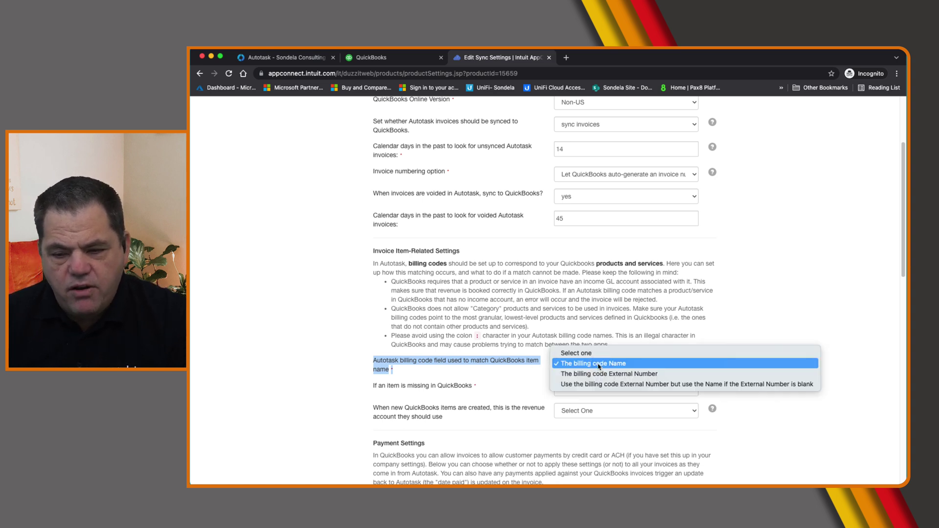
left_click(598, 364)
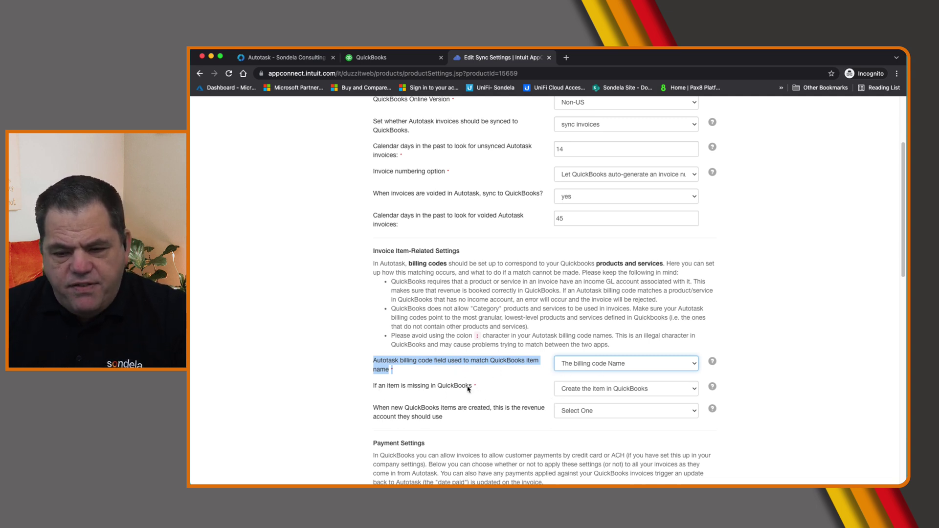
left_click(587, 413)
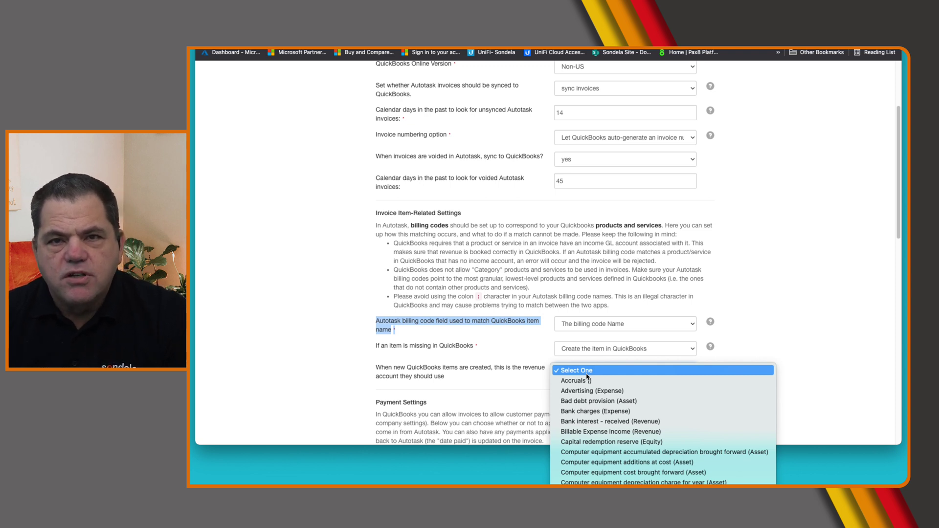
scroll(587, 376, "down", 7)
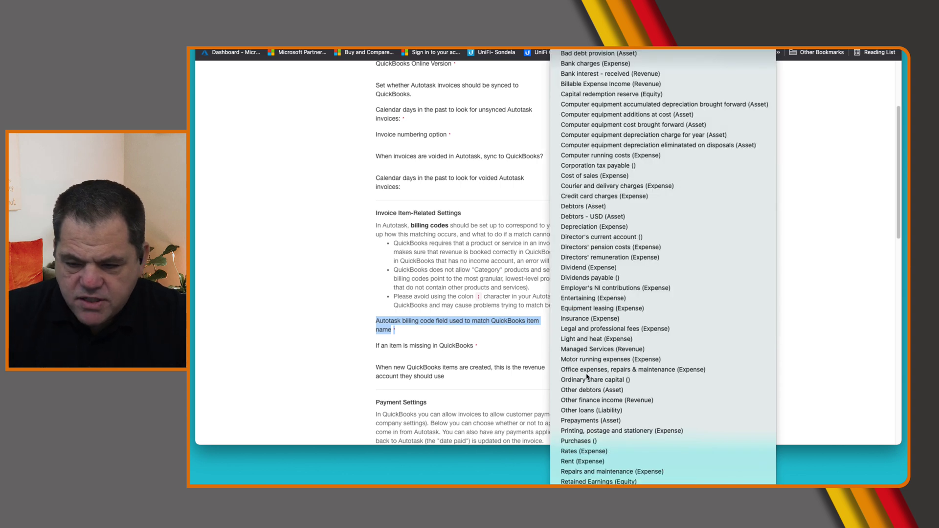
key("Escape")
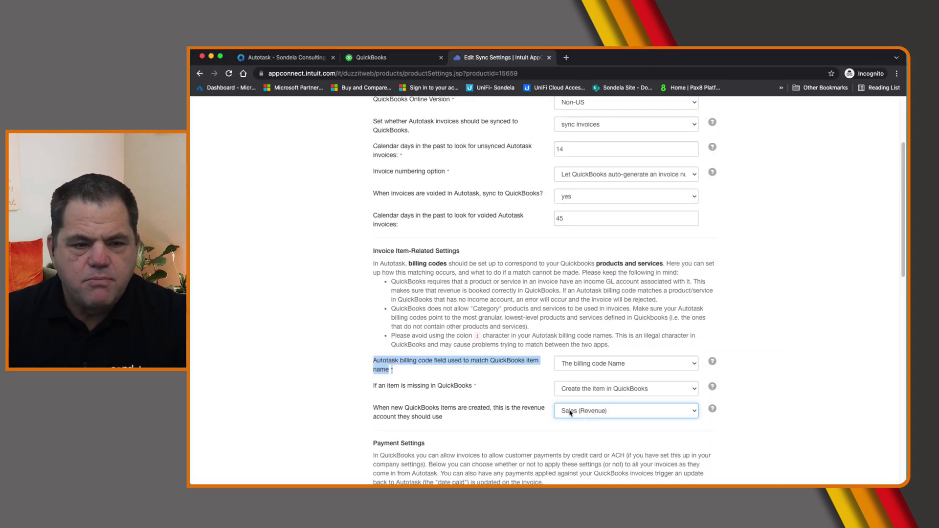
Tick 'Ignores invoices with a $0 total' under Other Sync Settings
scroll(704, 369, "down", 10)
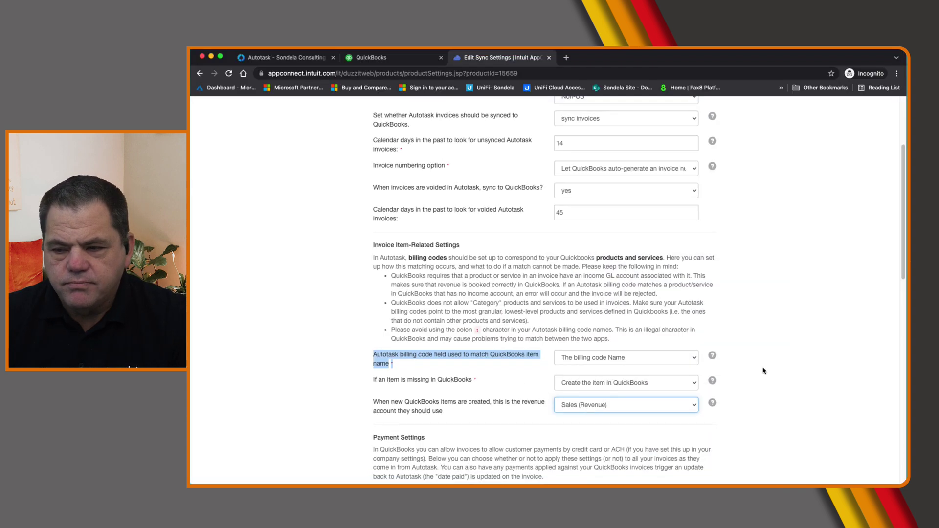
scroll(764, 370, "down", 1)
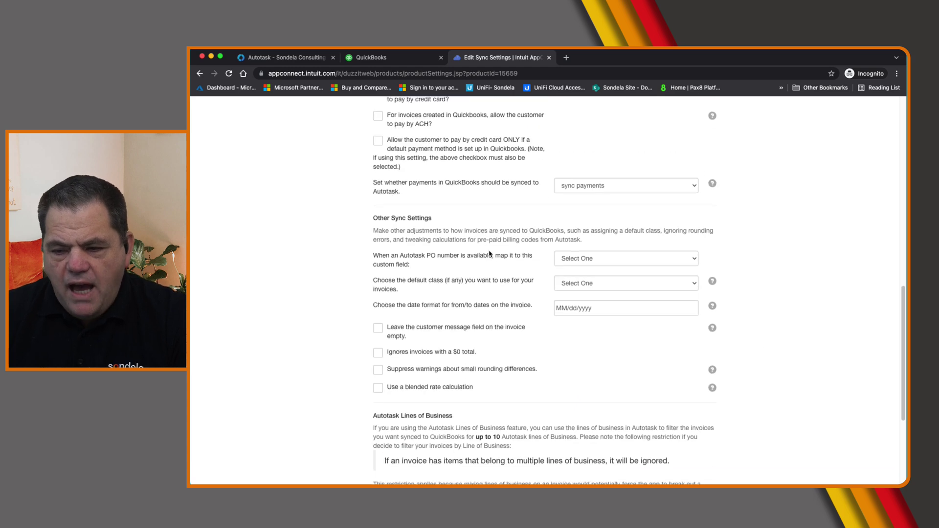
left_click(379, 353)
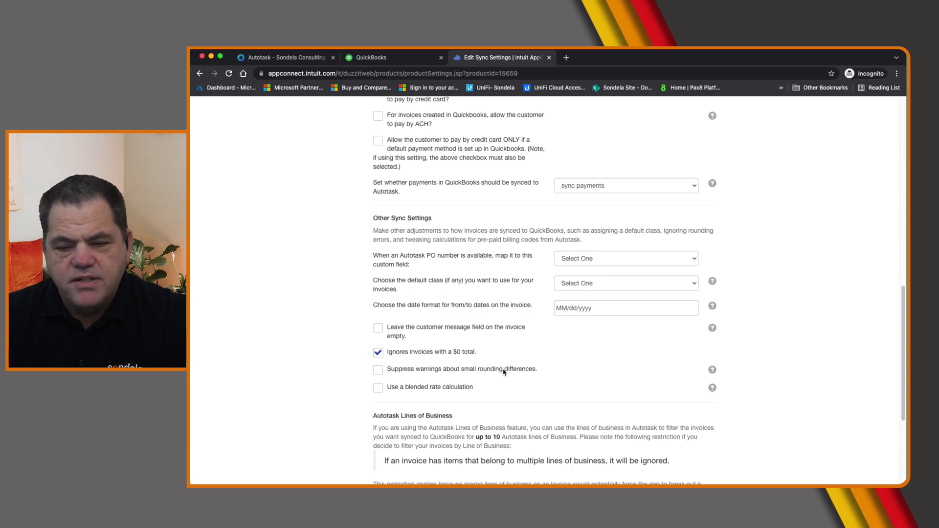
scroll(503, 372, "down", 5)
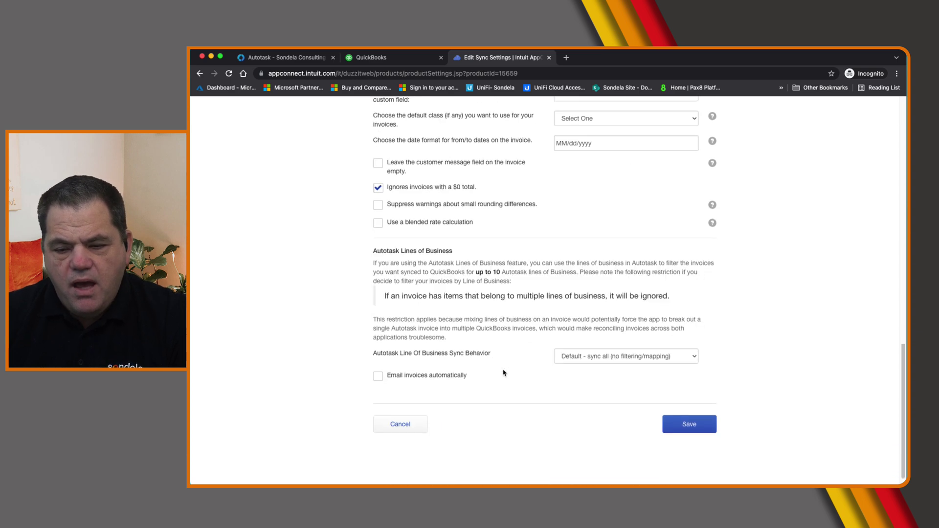
Save the sync settings, activate the integration with Connect, and close the Success tab
left_click(696, 427)
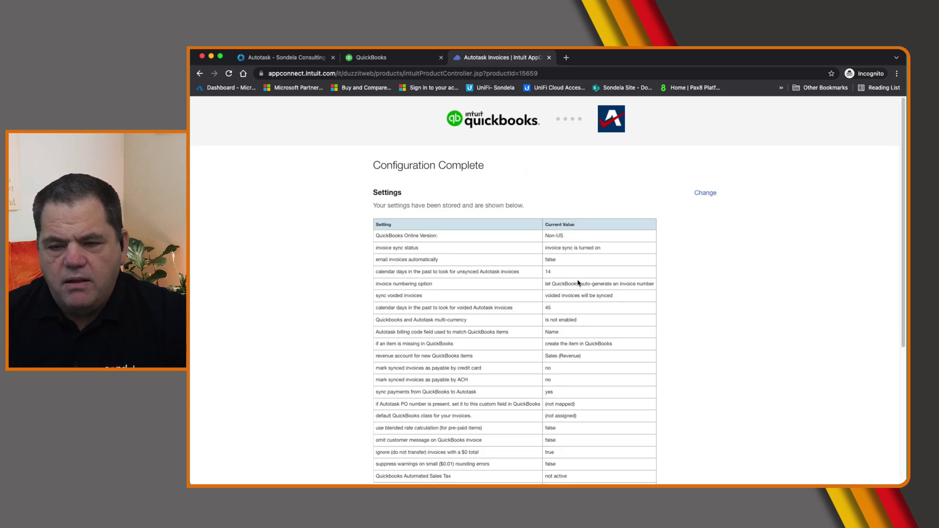
scroll(578, 283, "down", 5)
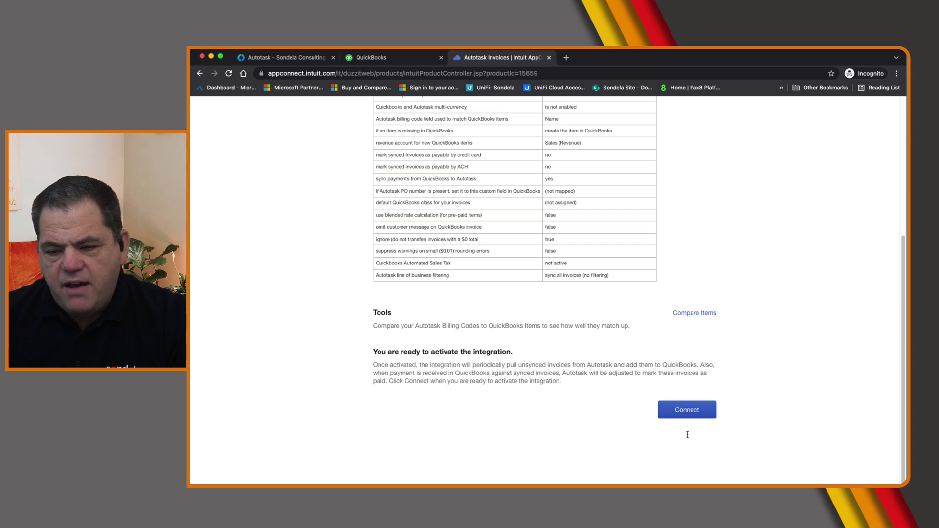
left_click(684, 412)
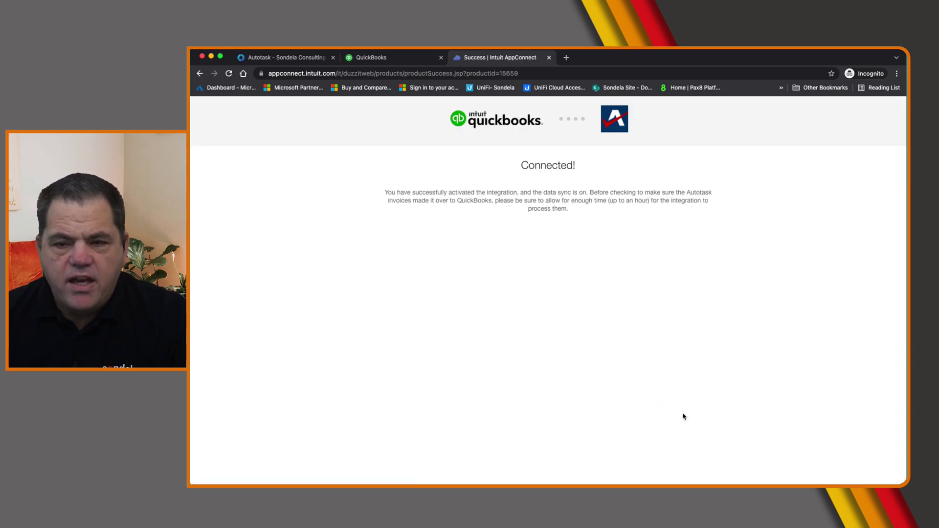
left_click(548, 58)
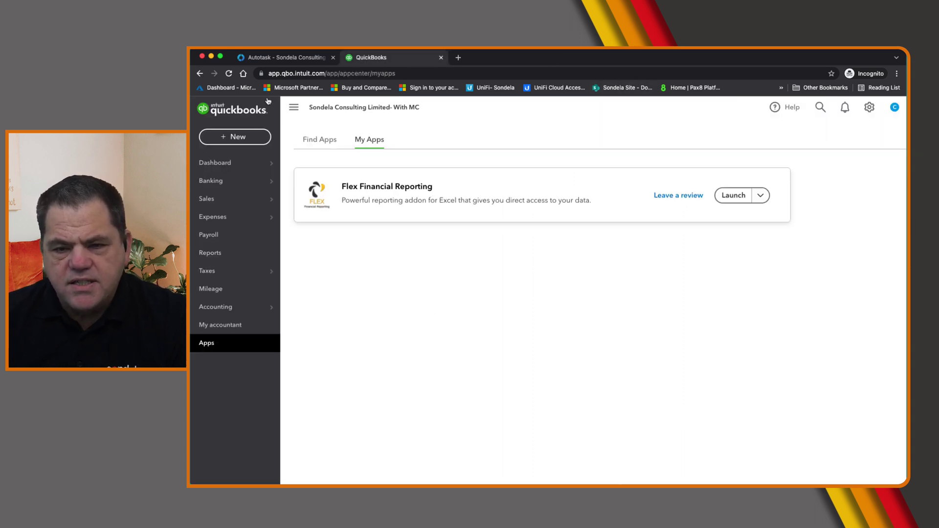
Find Autotask Invoices under My Apps and open its Settings from the Launch menu
left_click(210, 346)
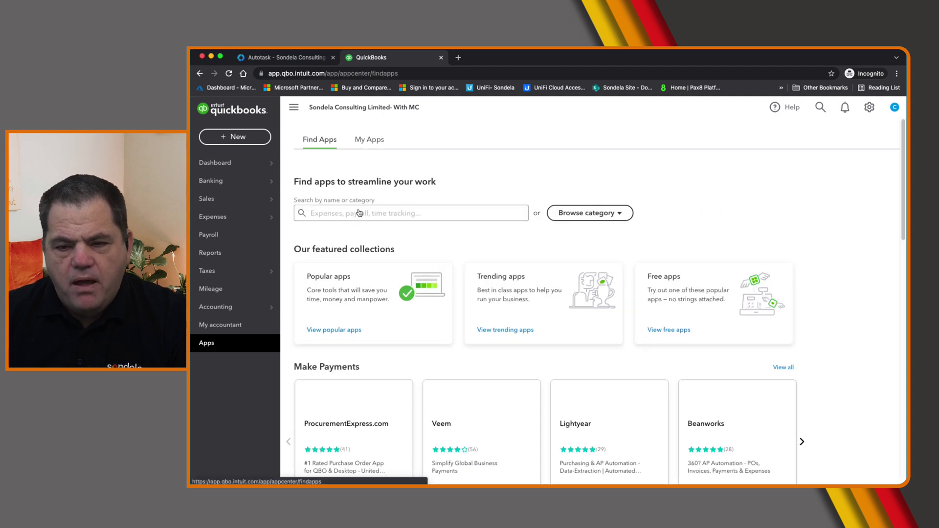
left_click(366, 140)
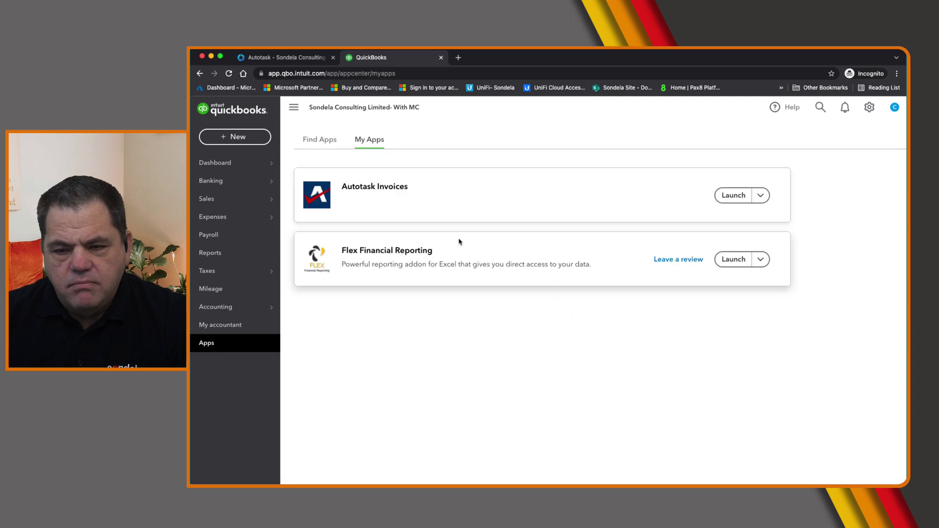
left_click(760, 195)
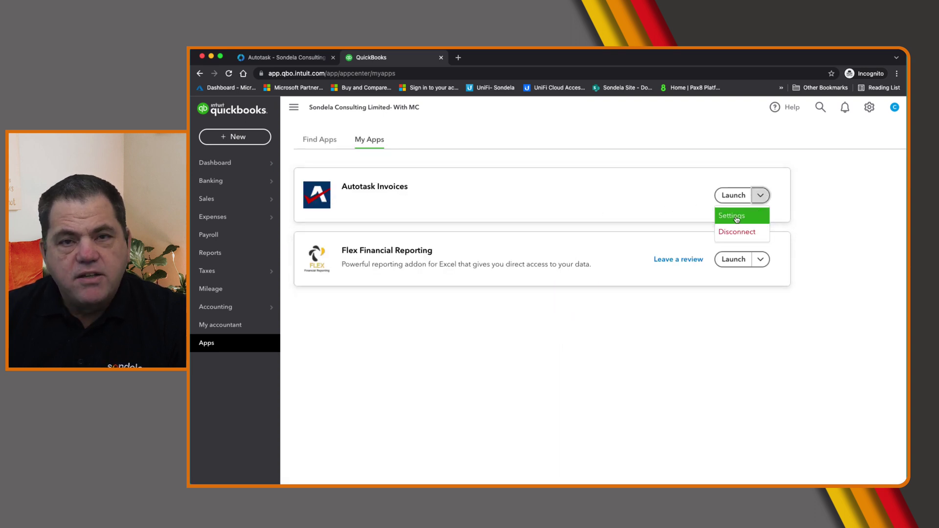
left_click(740, 197)
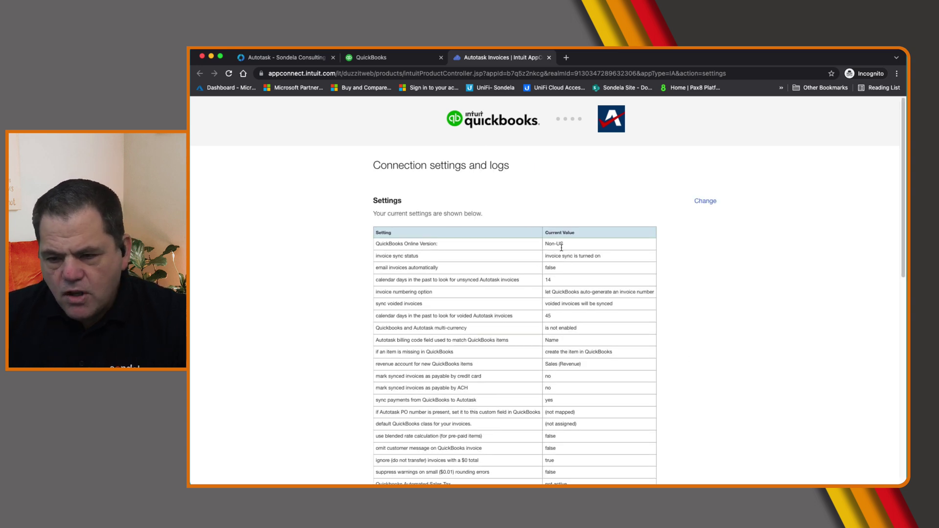
Review the saved Autotask Invoices connection settings, then switch back to the Autotask tab
scroll(805, 379, "down", 5)
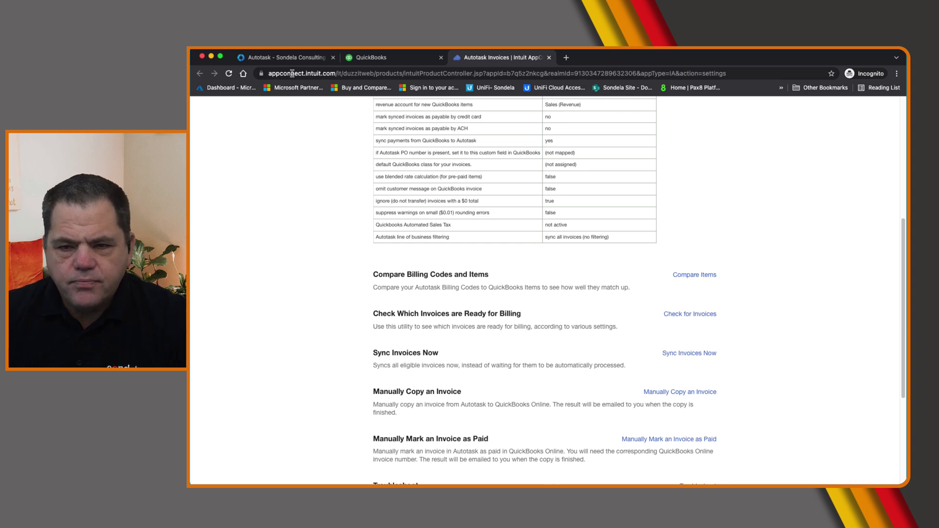
left_click(288, 58)
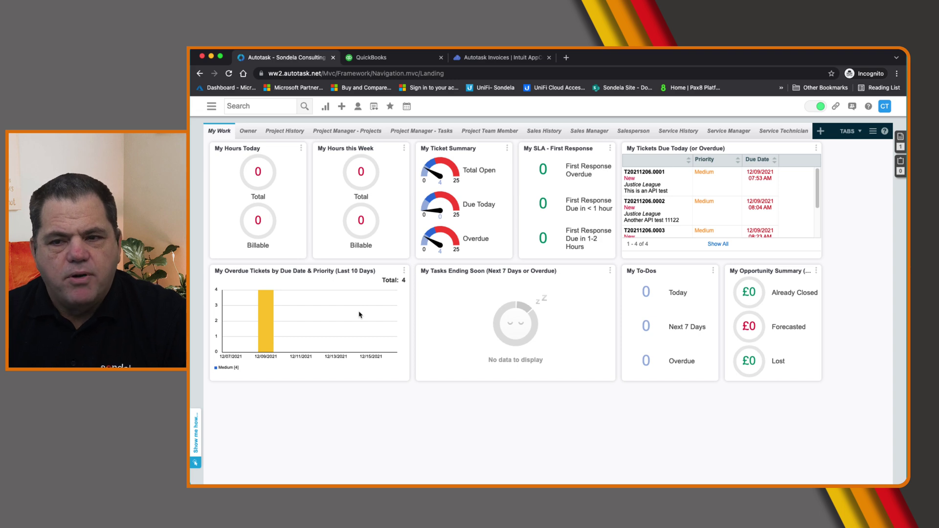
Go to Contracts > Approve & Post and search labour entries for the date range
left_click(211, 106)
mouse_move(223, 148)
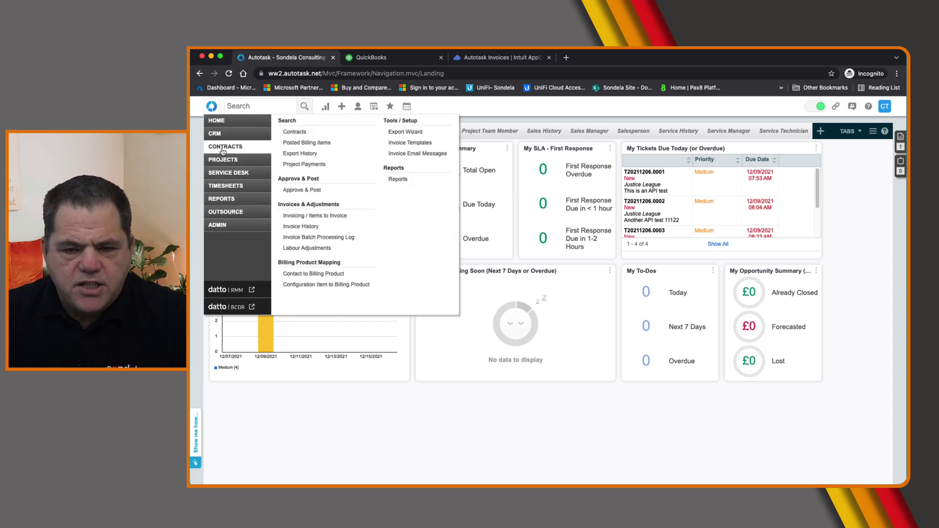
left_click(301, 190)
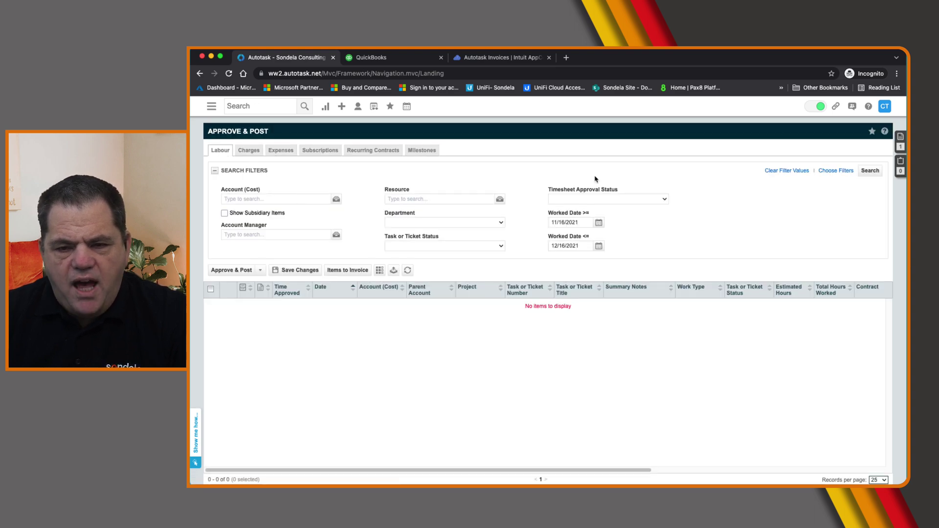
left_click(868, 172)
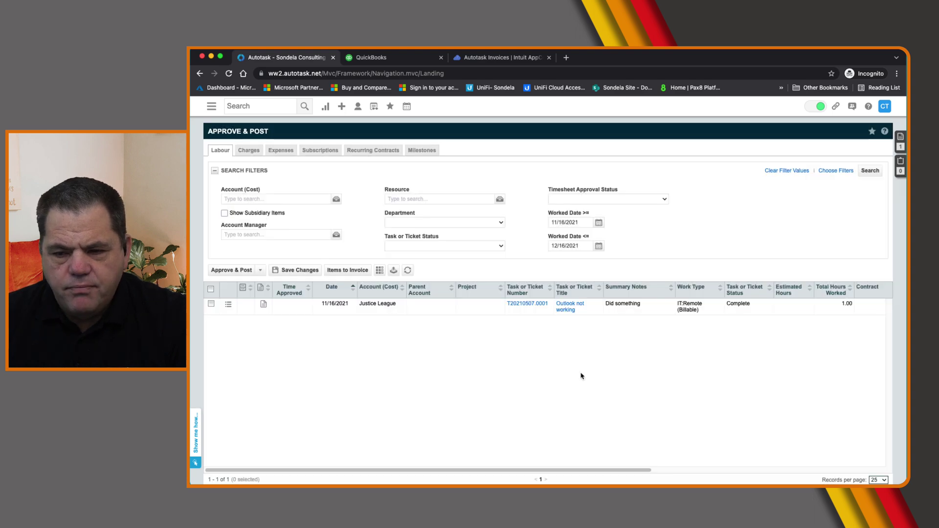
Approve and post the Justice League labour entry, then view the Recurring Contracts tab
left_click_drag(360, 305, 440, 308)
left_click_drag(619, 468, 855, 467)
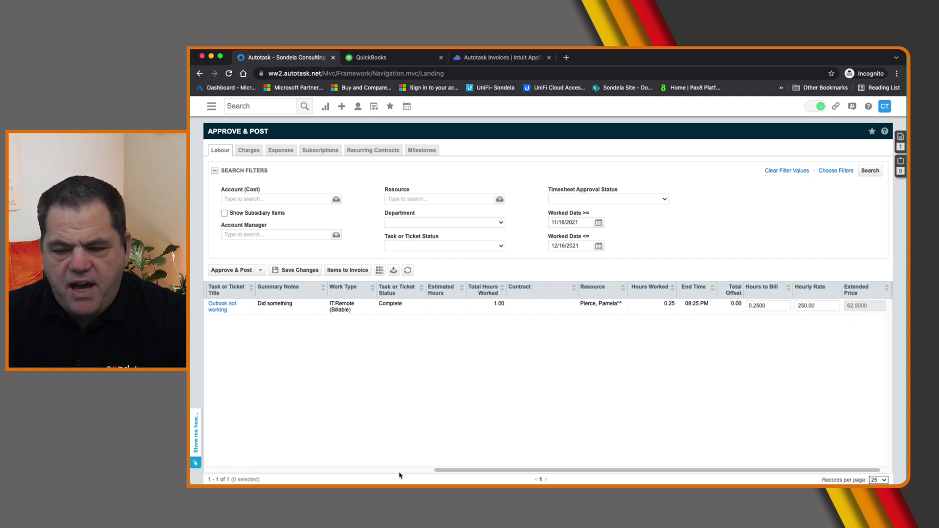
left_click_drag(445, 471, 218, 462)
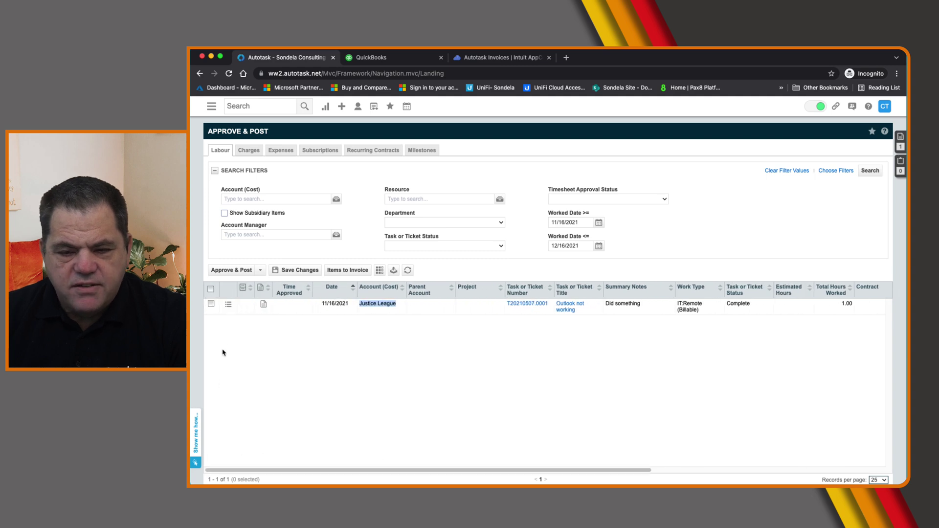
left_click(212, 303)
left_click(221, 273)
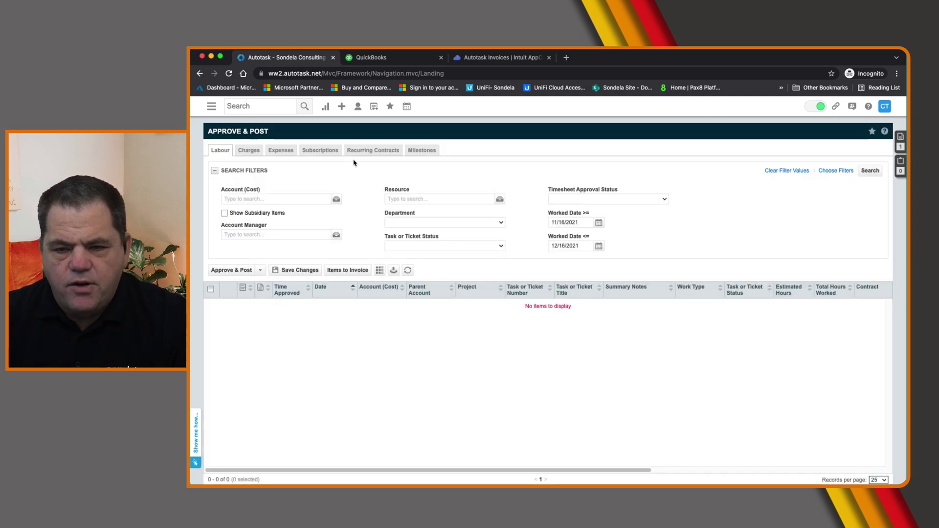
left_click(356, 150)
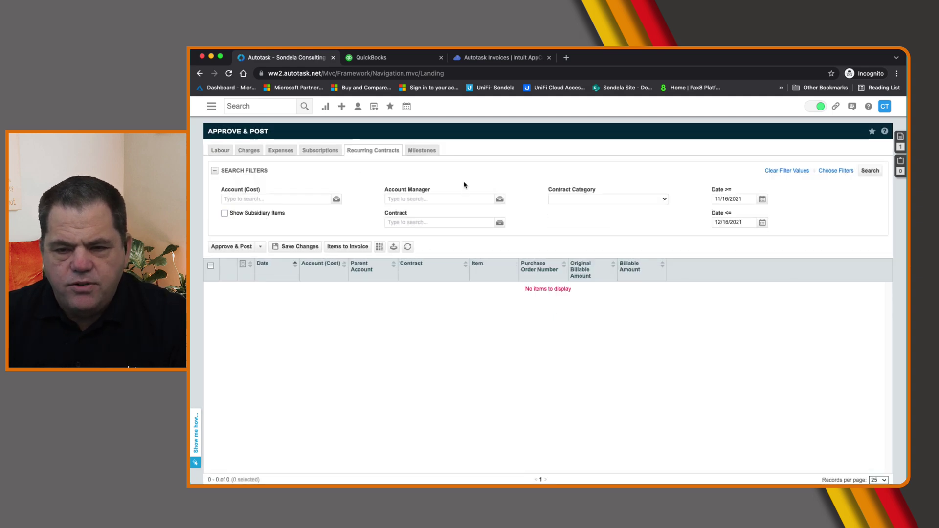
Search recurring contract charges and set the start date to 02/01/2022
left_click(870, 171)
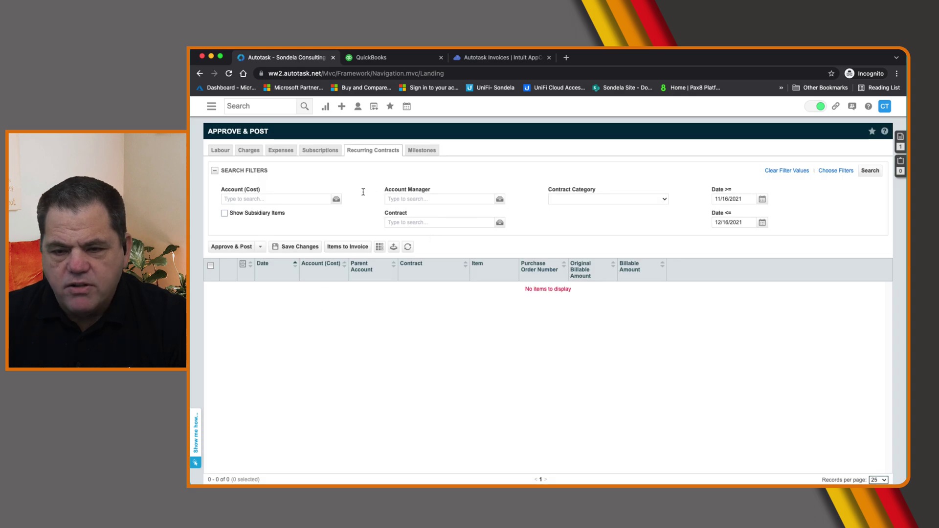
left_click(761, 199)
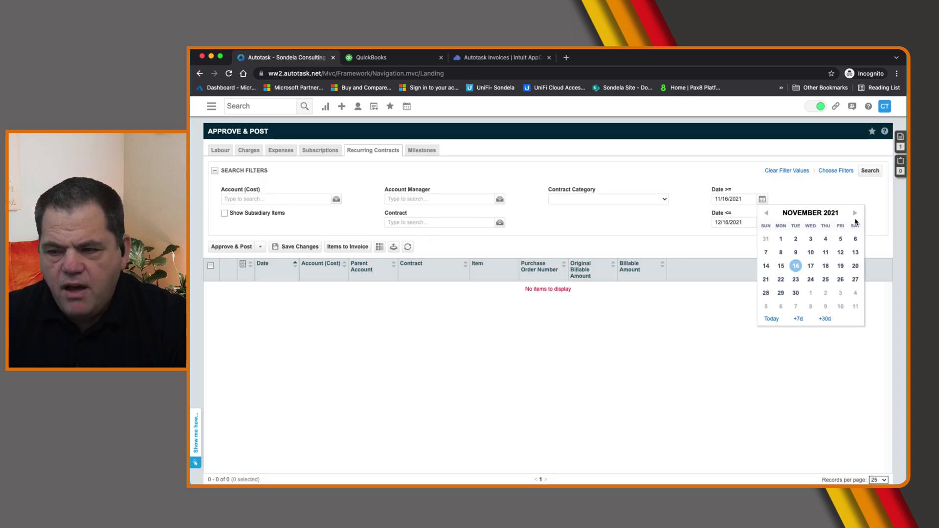
left_click(854, 214)
left_click(854, 214)
left_click(855, 214)
left_click(797, 238)
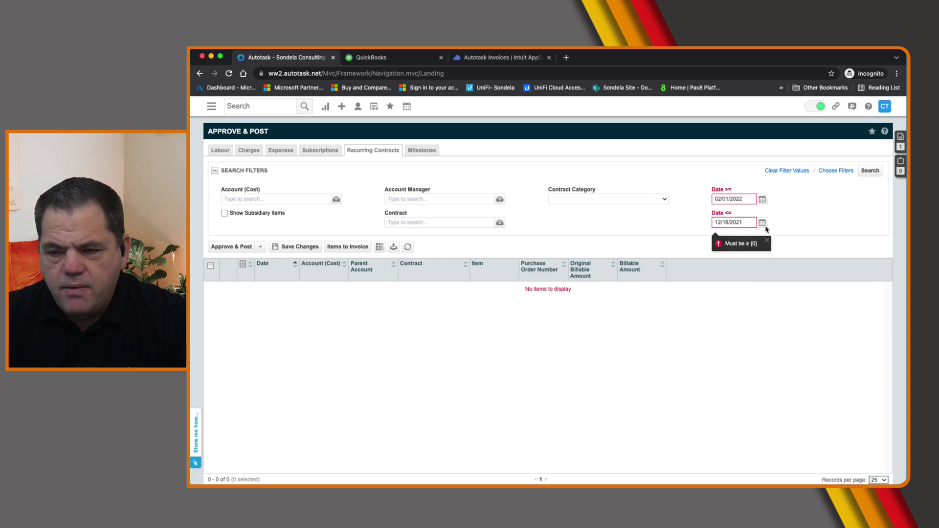
Set the end date to 02/28/2022 and search for February 2022 charges
left_click(762, 223)
left_click(880, 247)
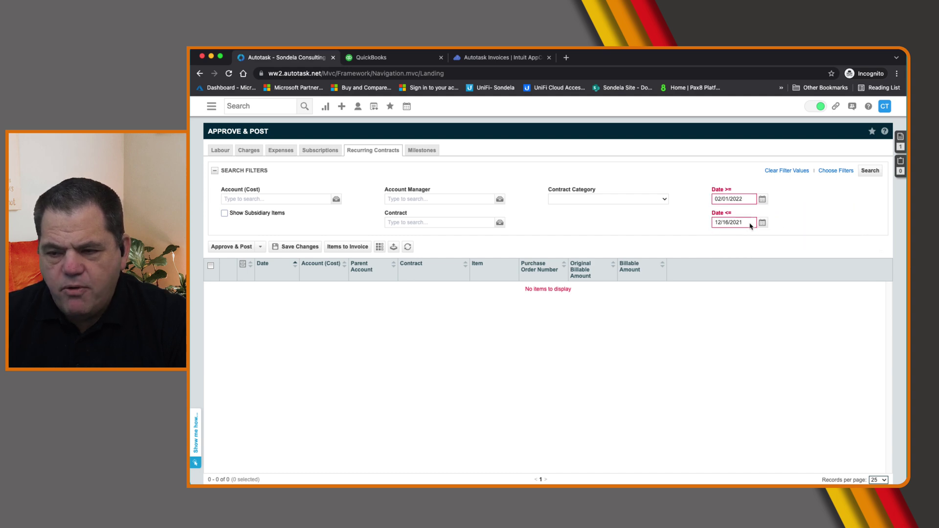
left_click(762, 223)
left_click(854, 238)
left_click(854, 238)
left_click(784, 317)
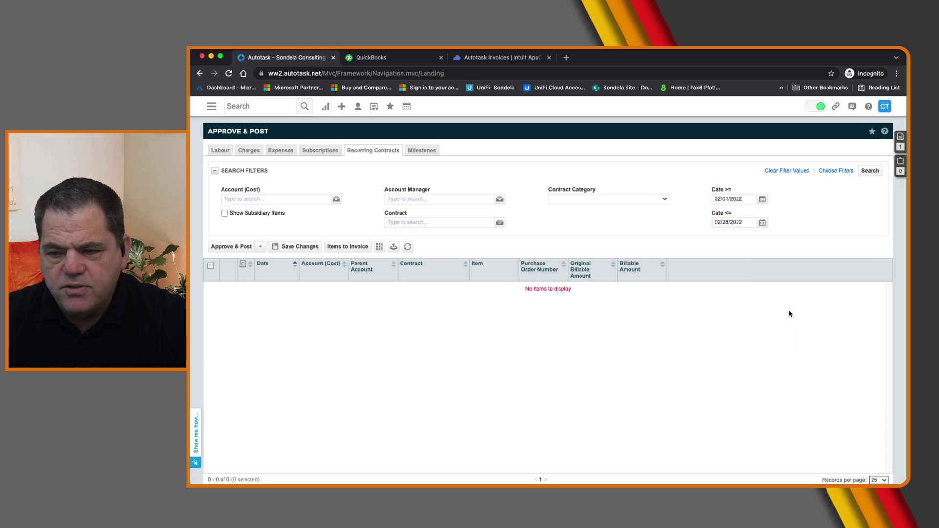
left_click(870, 171)
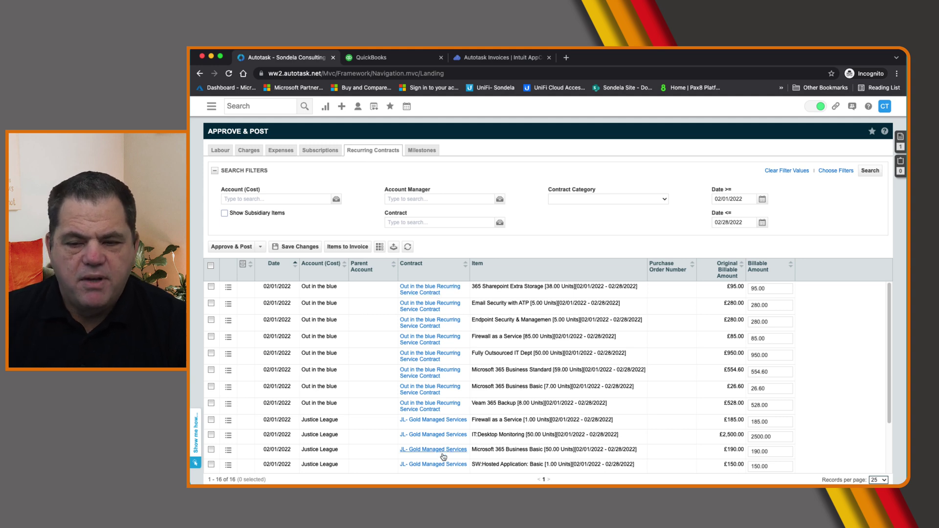
Select all 16 charges, approve and post them, then go to Items to Invoice
left_click(211, 265)
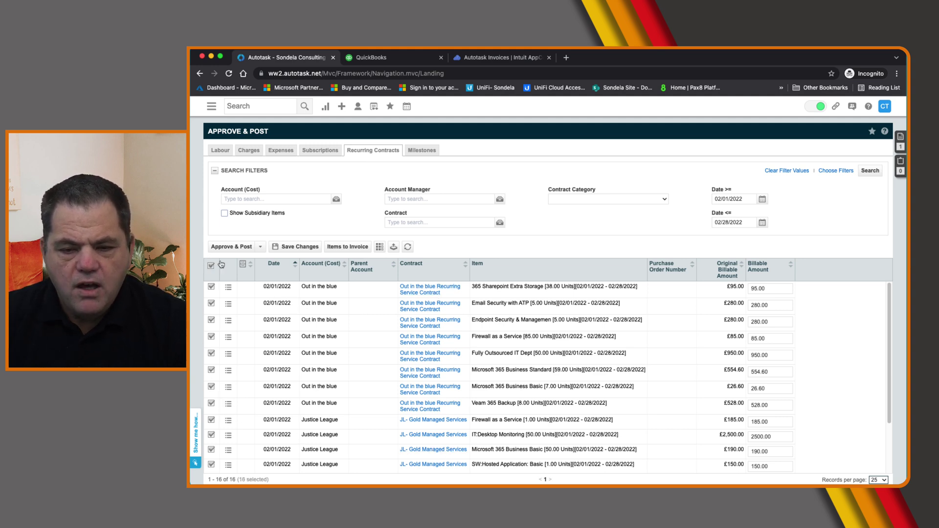
left_click(226, 246)
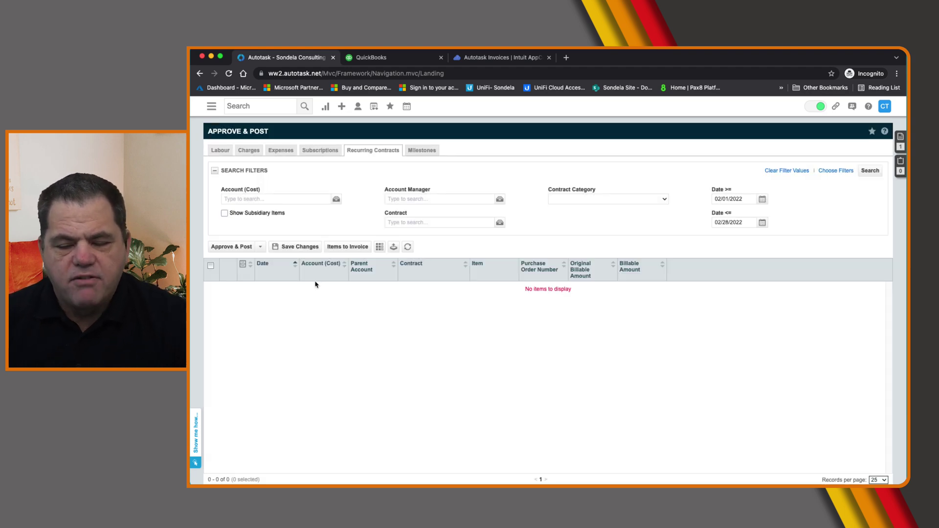
left_click(345, 249)
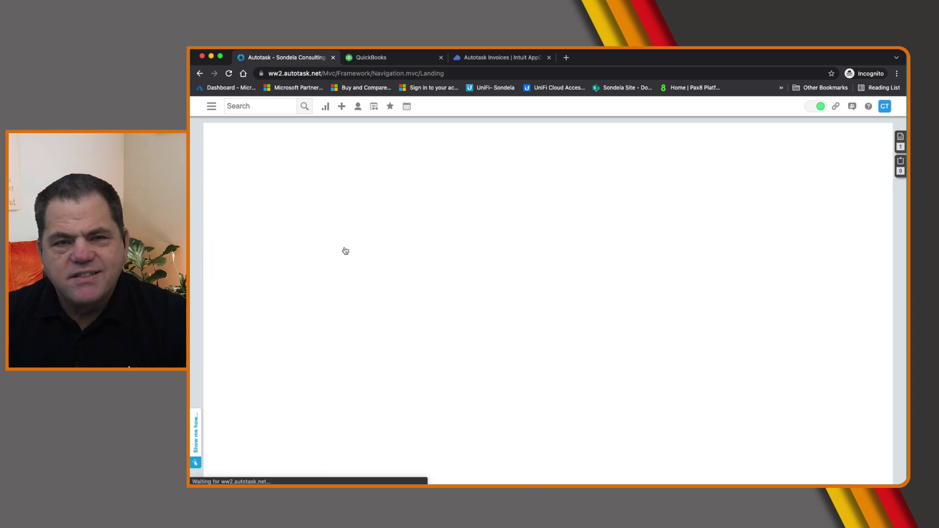
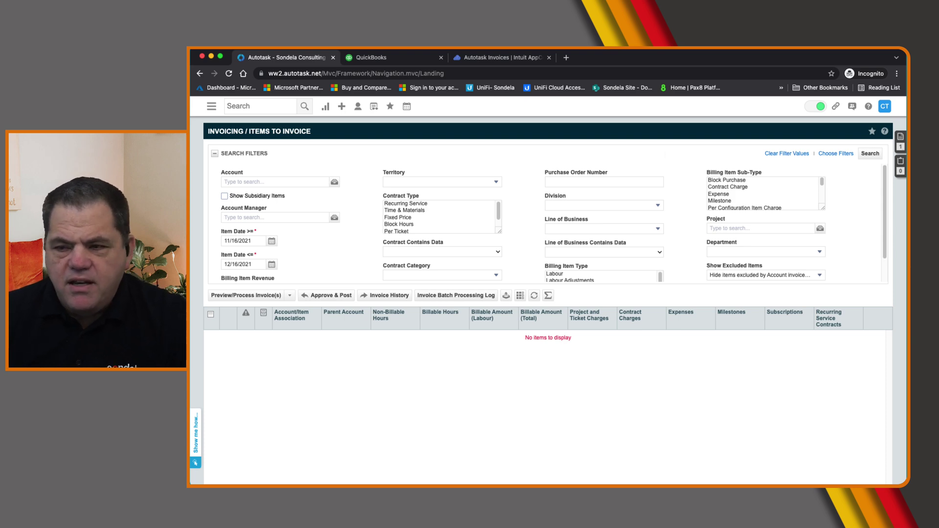
Open the start date calendar on the Items to Invoice search
left_click(271, 241)
Search for items dated 11/01/2021 to 02/28/2022 and start Preview/Process Invoice(s) for the three accounts
left_click(292, 280)
left_click(271, 265)
left_click(363, 278)
left_click(363, 279)
left_click(289, 358)
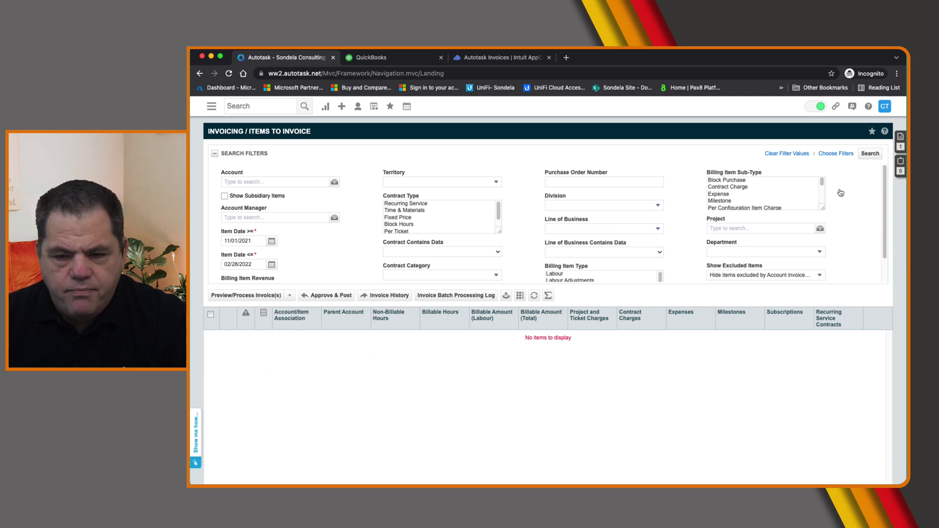
left_click(870, 153)
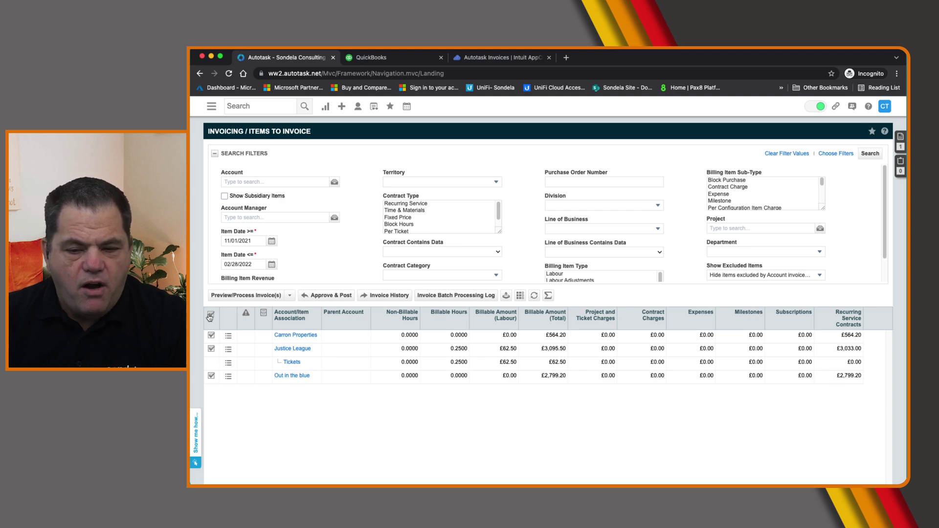
left_click(240, 296)
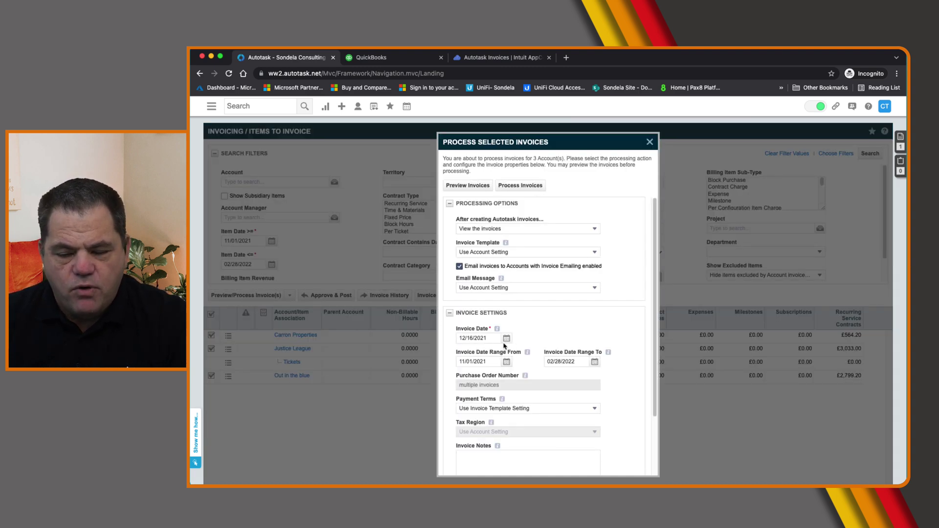
Process invoices for the three accounts, review the generated invoice preview, and close it
left_click(521, 192)
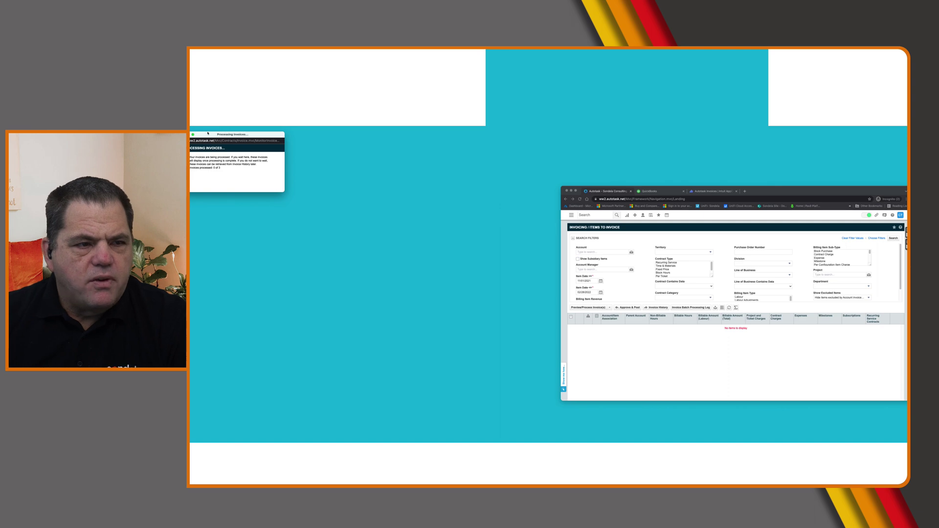
left_click_drag(207, 135, 636, 225)
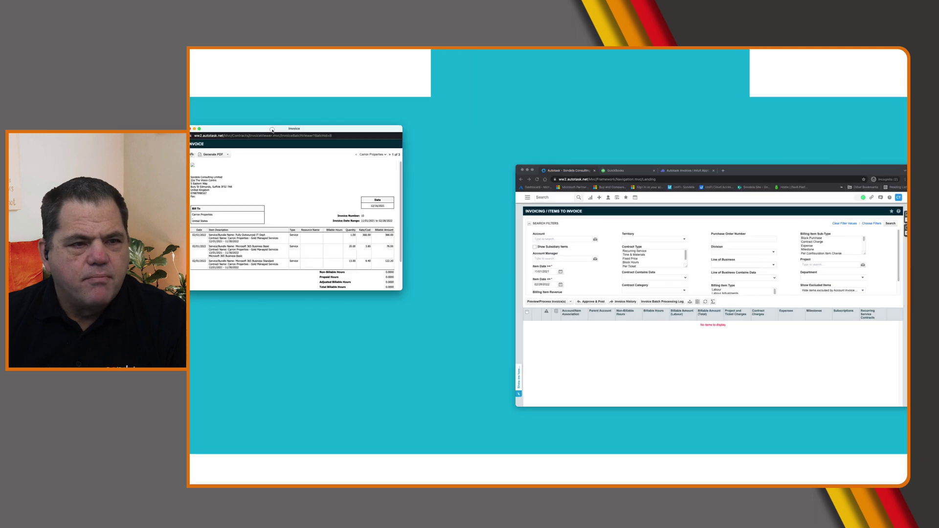
left_click_drag(272, 130, 654, 196)
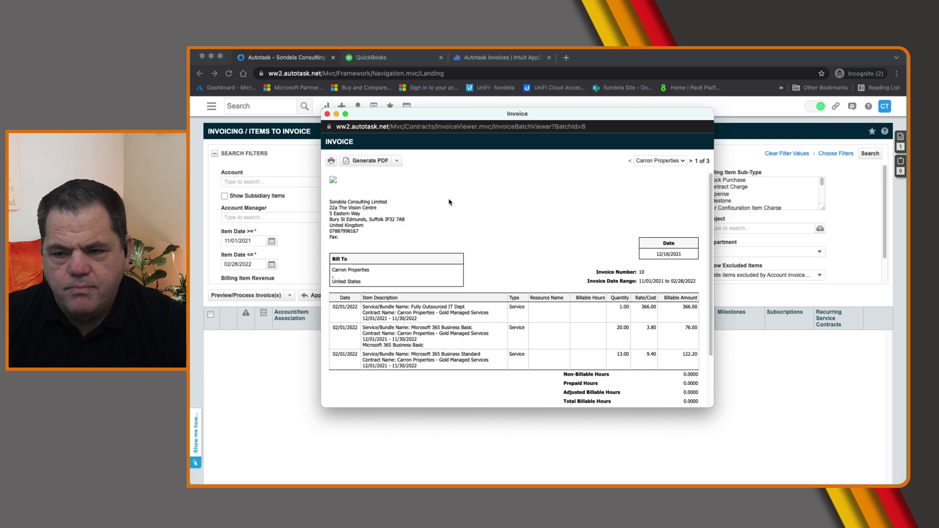
left_click(327, 114)
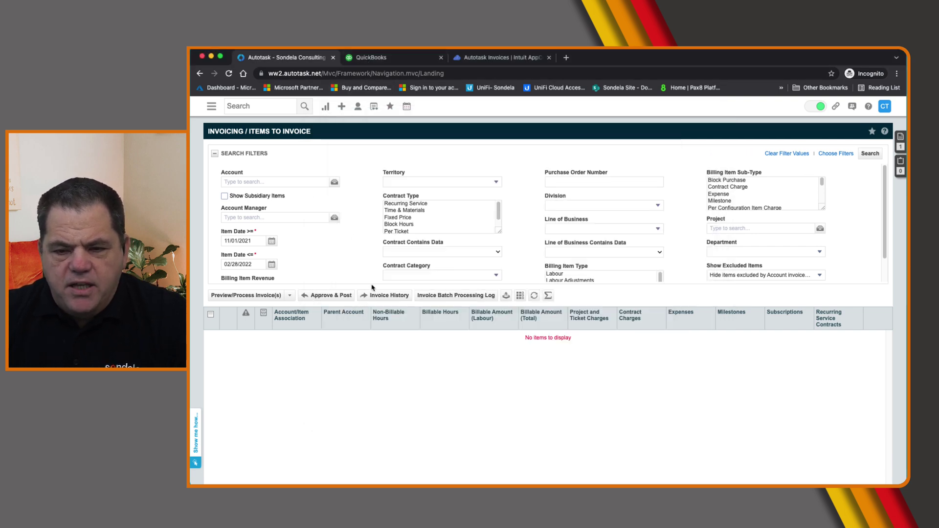
Search the invoice history, keeping the end invoice date at 12/16/2021
left_click(394, 297)
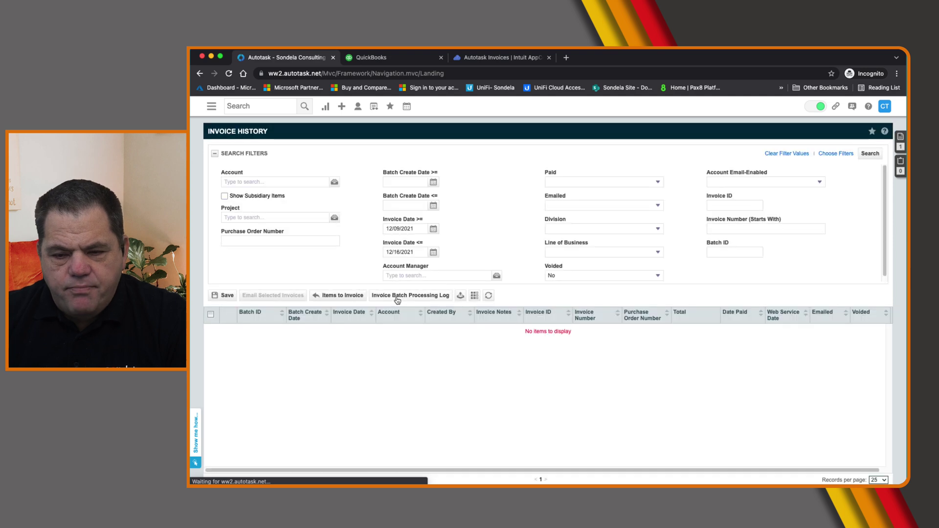
left_click(876, 154)
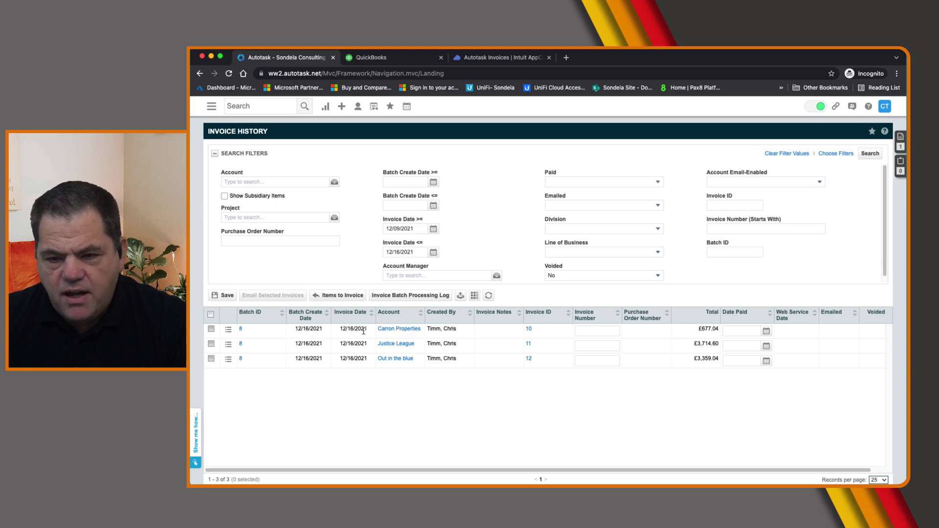
left_click(434, 253)
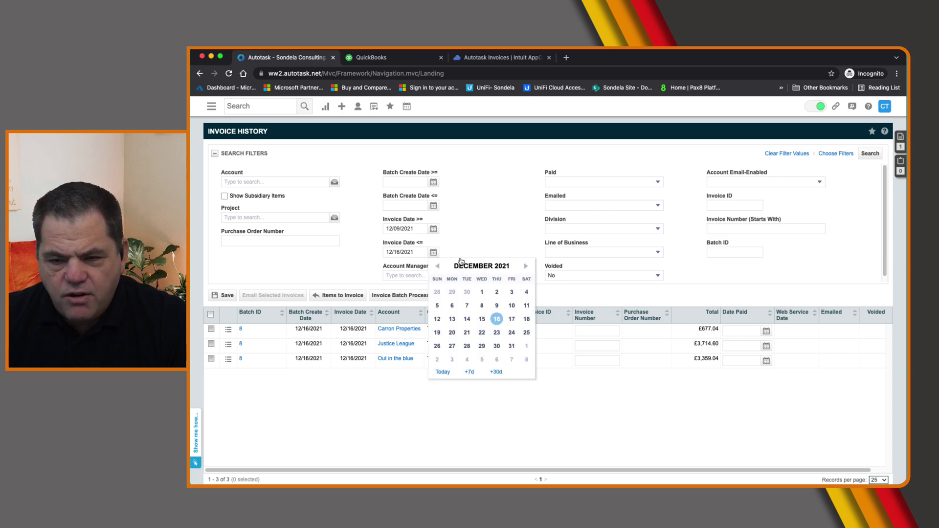
left_click(474, 236)
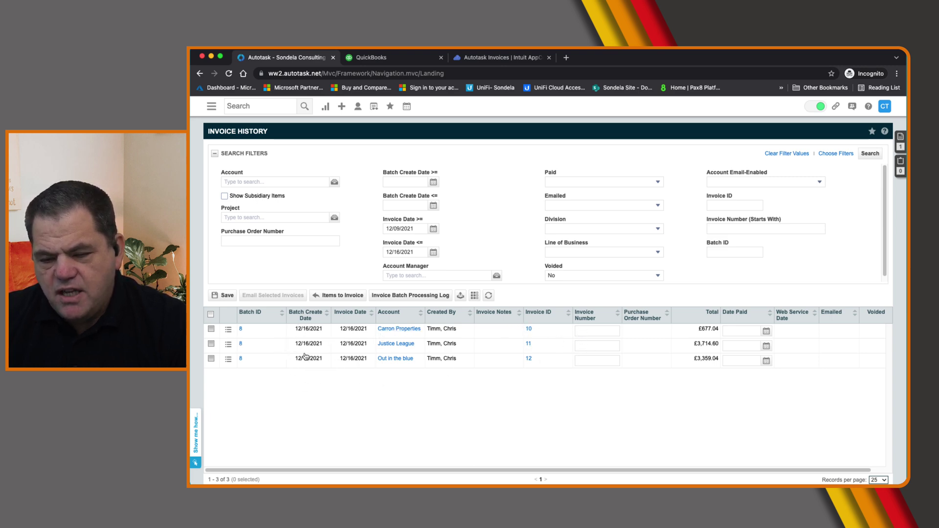
Check the blank invoice number fields for Carron Properties, Justice League and Out in the blue
left_click(592, 346)
left_click(605, 362)
left_click(596, 348)
left_click(597, 340)
left_click(592, 332)
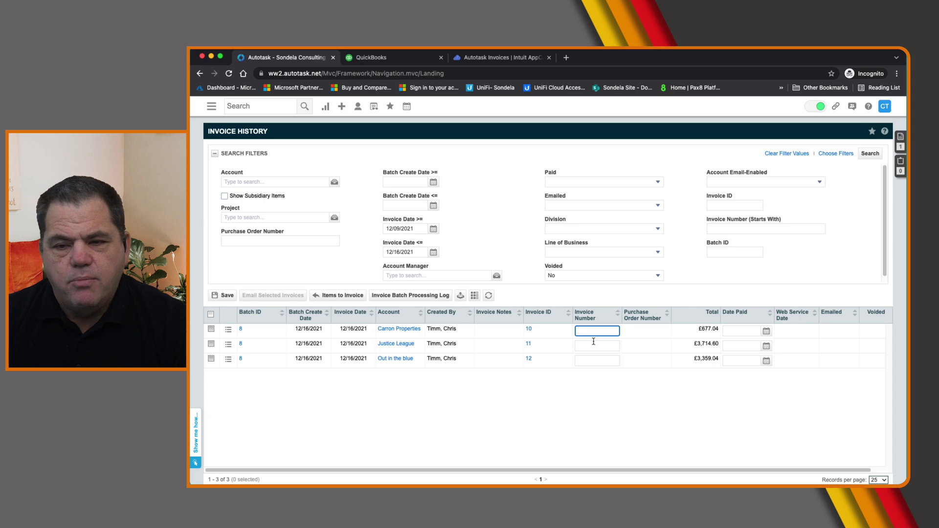
left_click(486, 58)
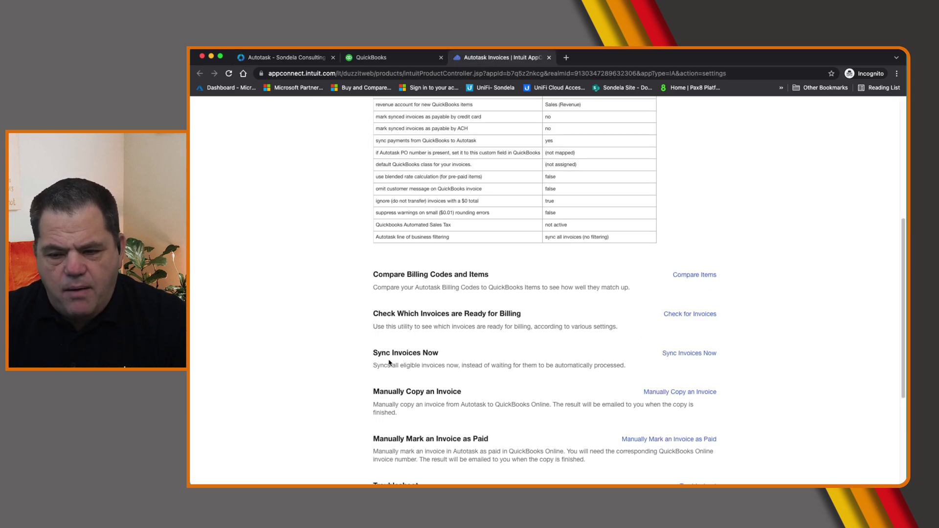
Run Sync Invoices Now to sync all eligible invoices to QuickBooks
left_click_drag(368, 355, 452, 354)
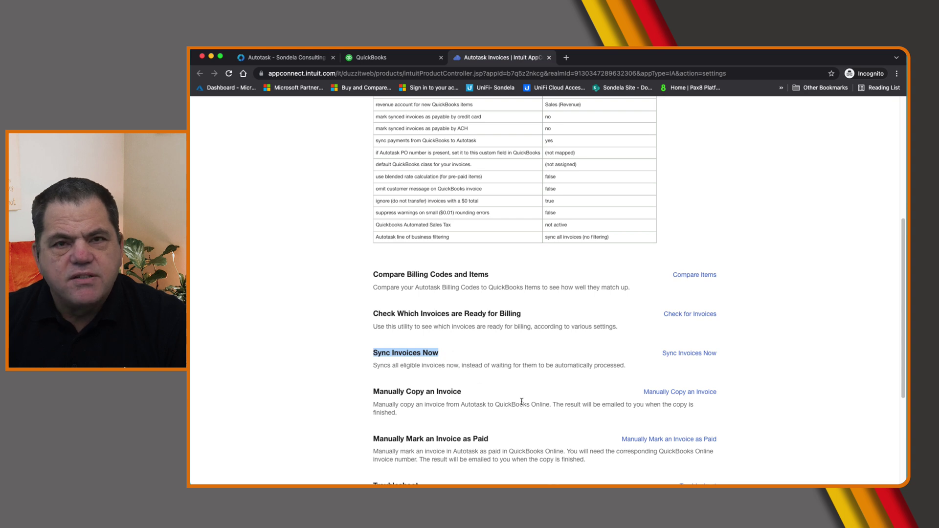
left_click(683, 354)
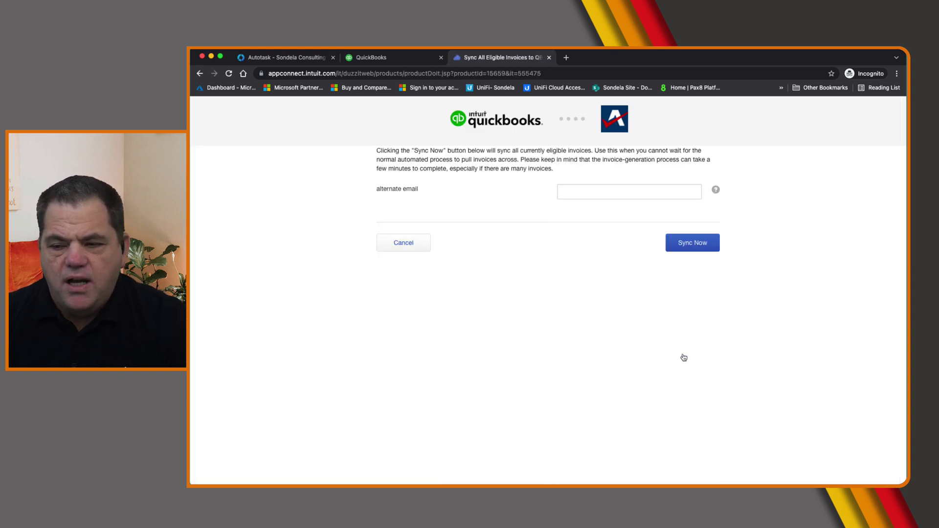
left_click(689, 247)
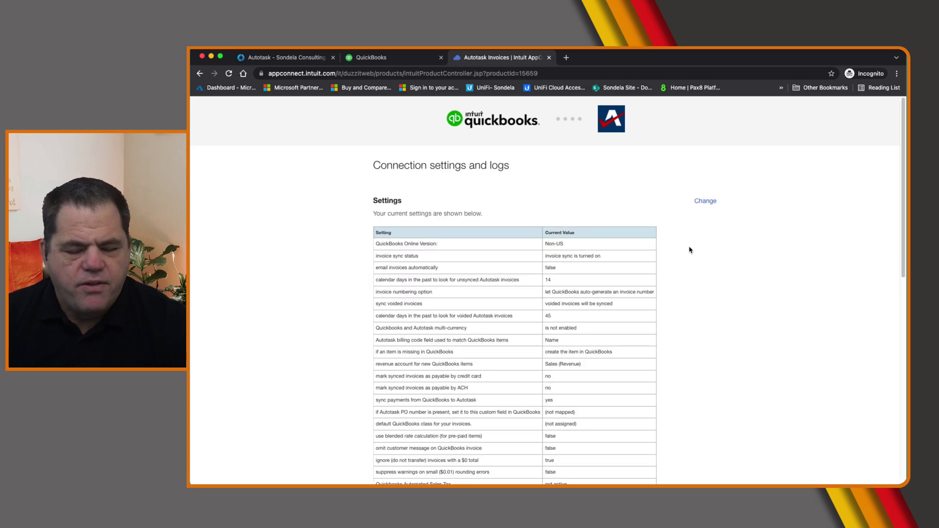
Check the error logs, refreshing until the currently running sync job's details appear
scroll(732, 327, "down", 10)
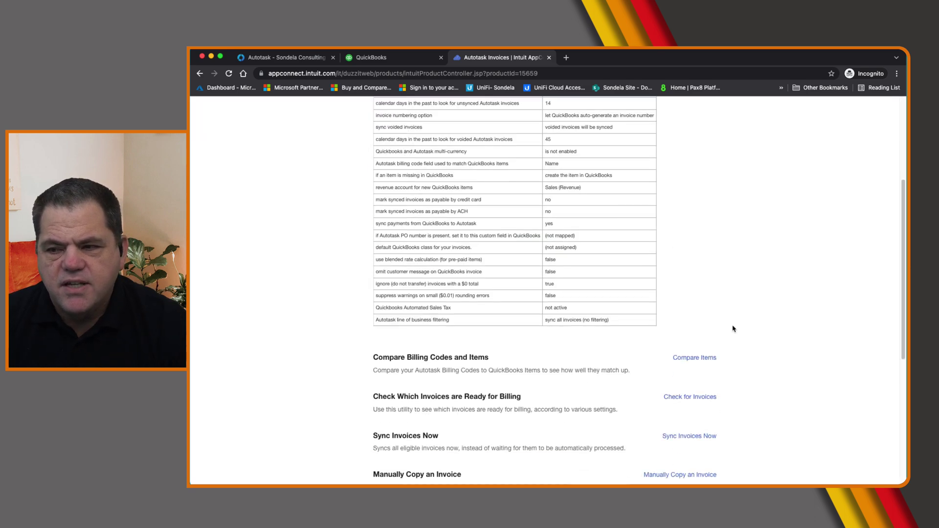
scroll(732, 328, "down", 3)
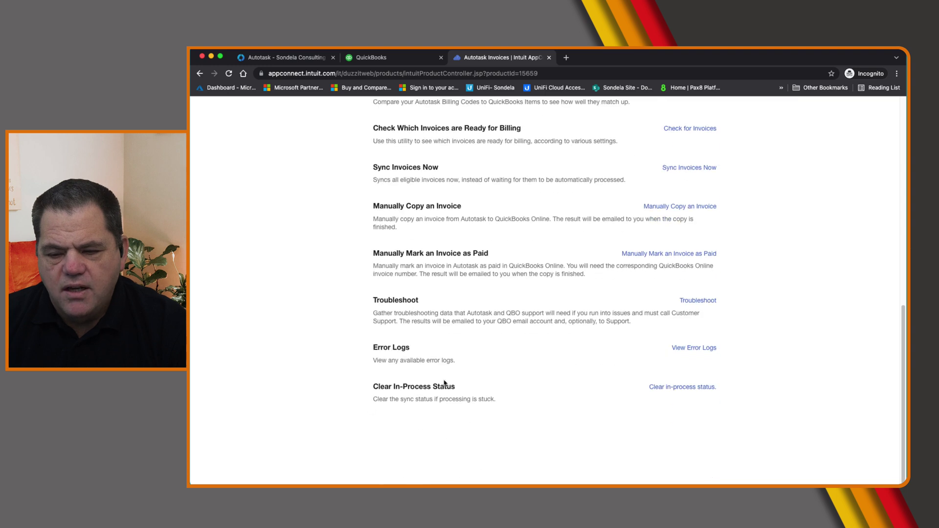
left_click(704, 350)
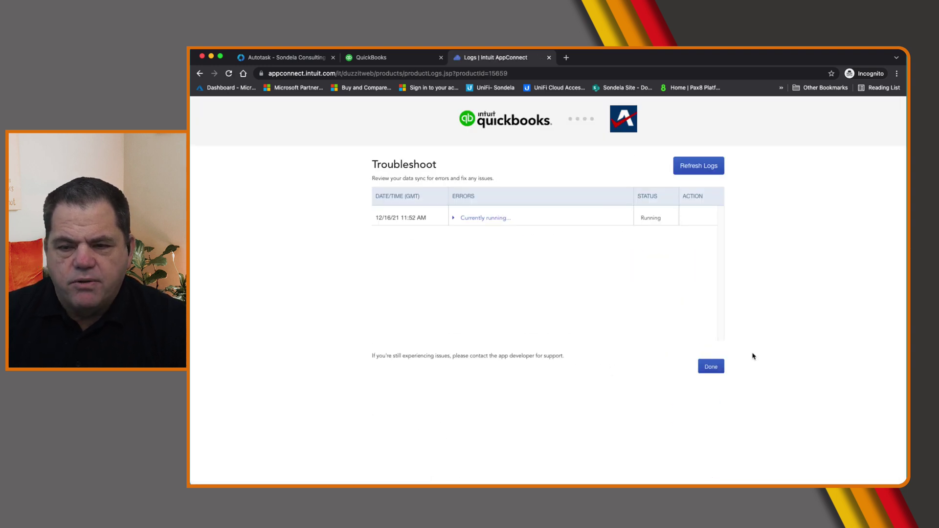
left_click(485, 218)
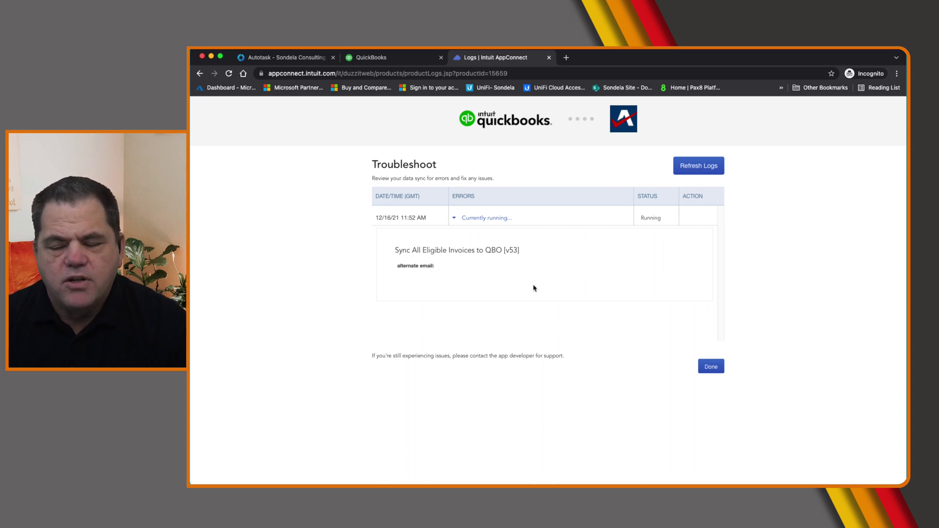
left_click(702, 169)
left_click(701, 174)
left_click(702, 174)
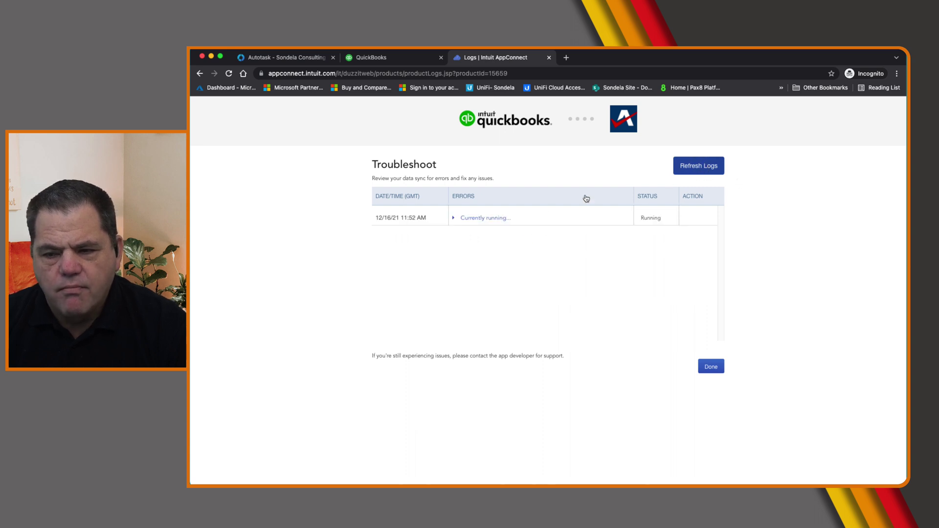
left_click(475, 221)
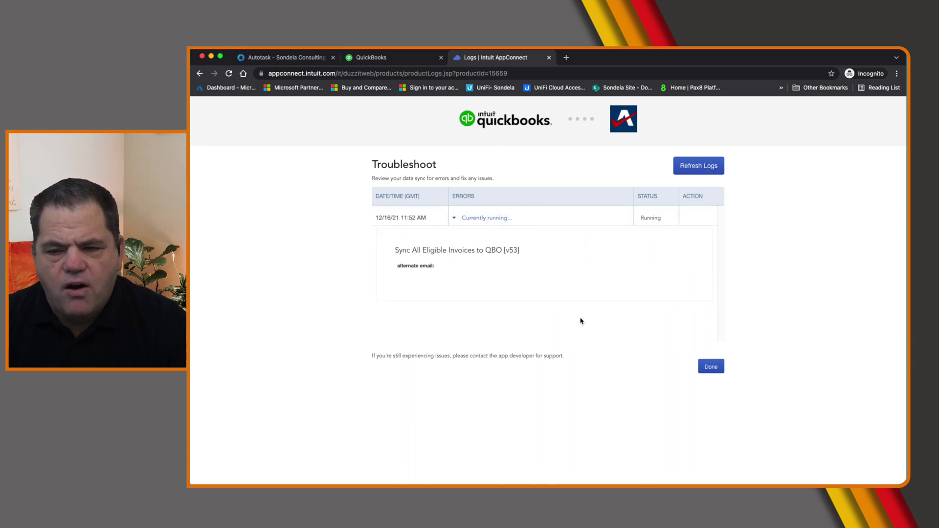
left_click(301, 59)
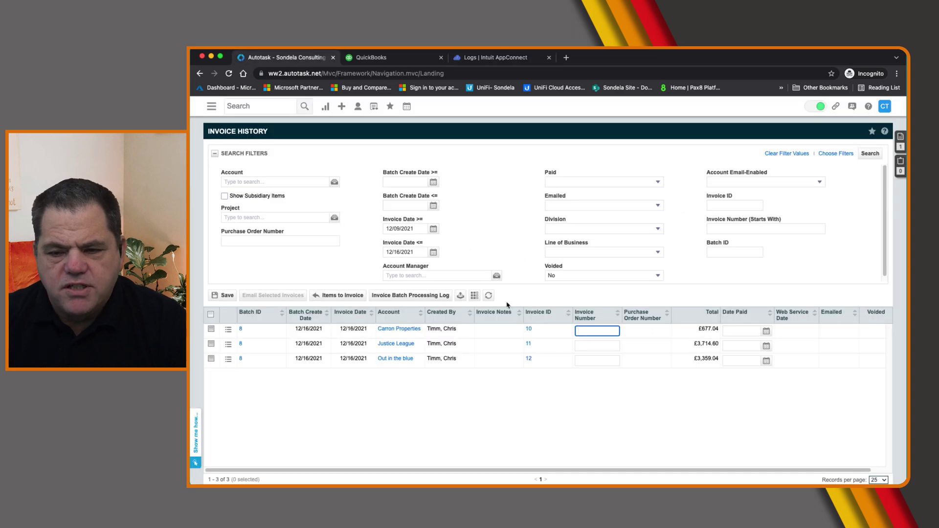
Refresh the invoice history until Carron Properties' invoice 10 shows invoice number 1035
left_click(489, 296)
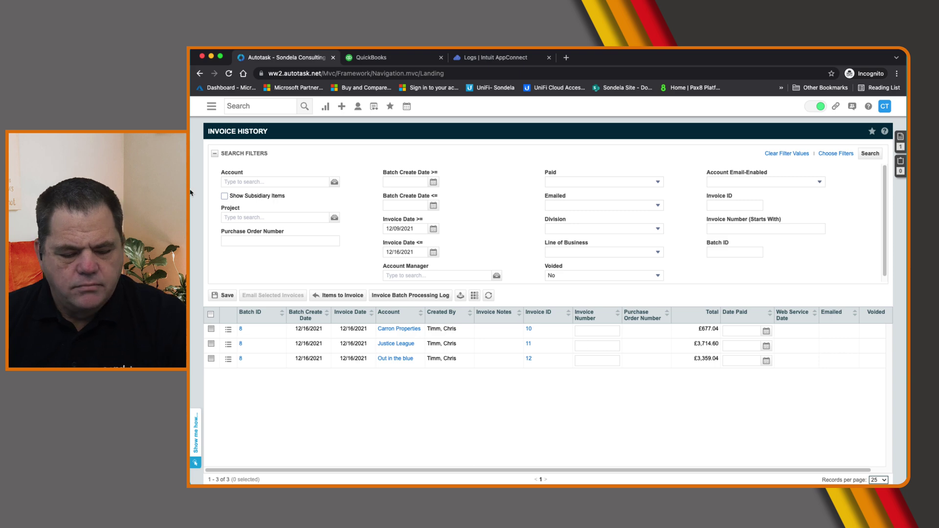
left_click(488, 295)
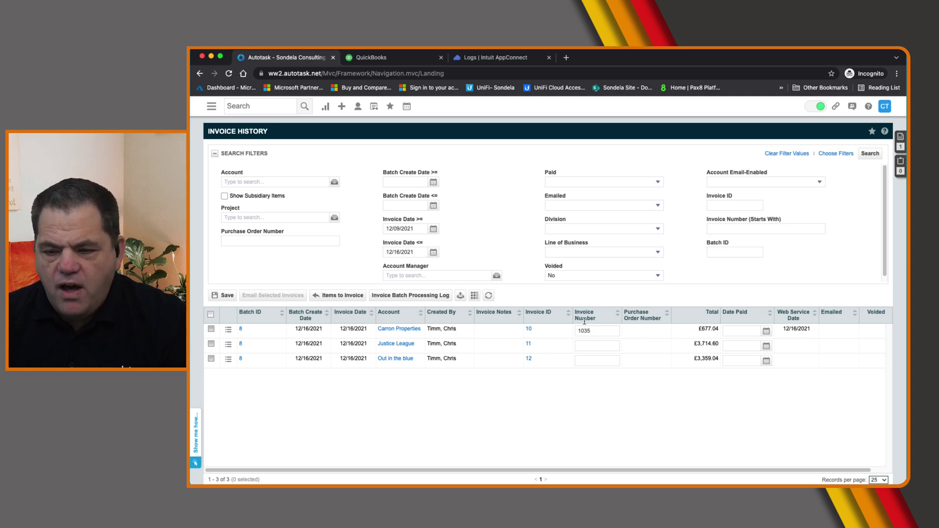
left_click(488, 295)
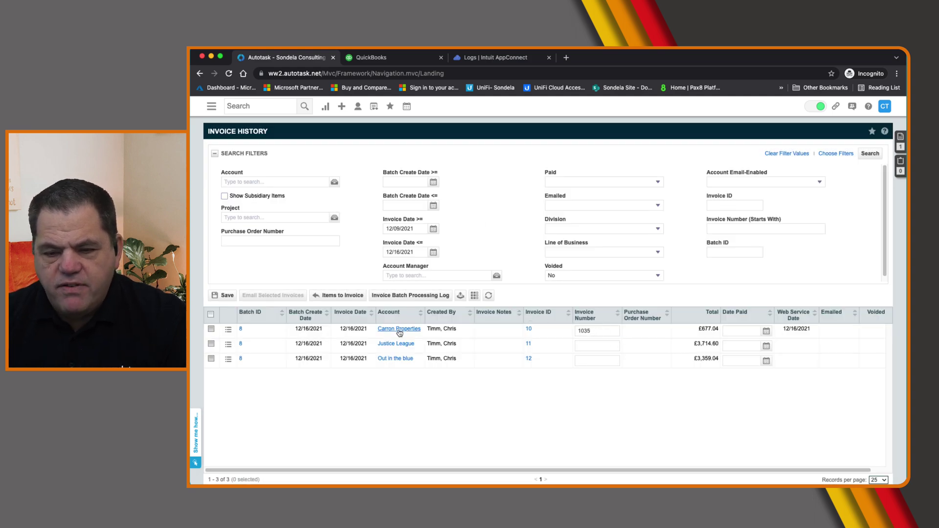
left_click(383, 59)
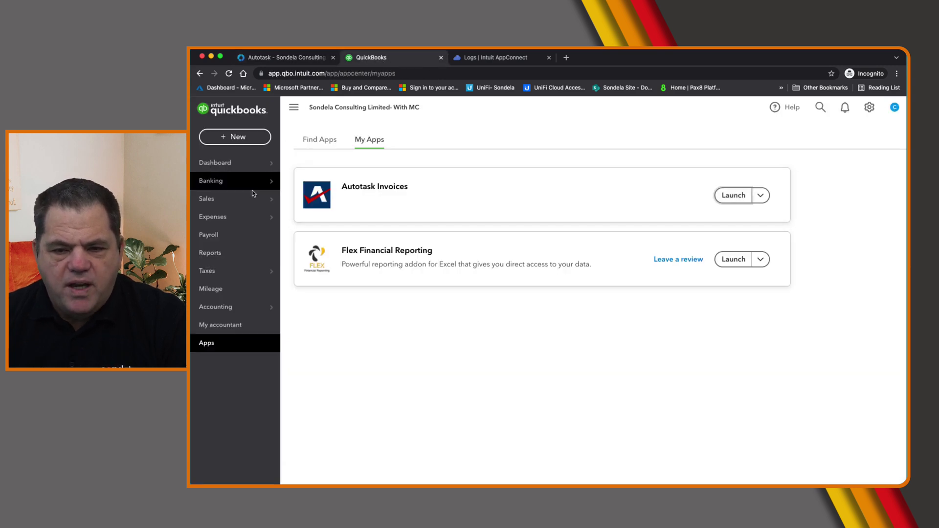
Open QuickBooks invoice 1035 for Carron Properties and review its three lines totalling £677.04
mouse_move(221, 199)
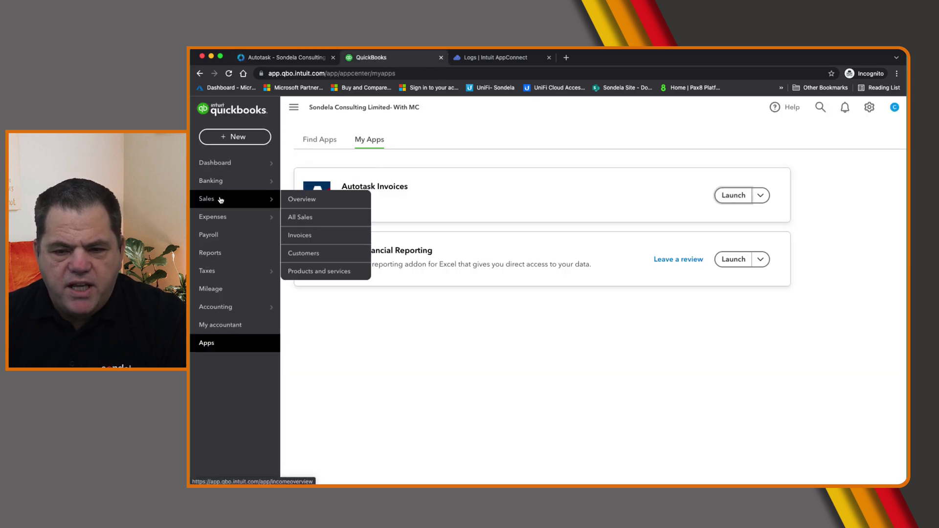
mouse_move(219, 169)
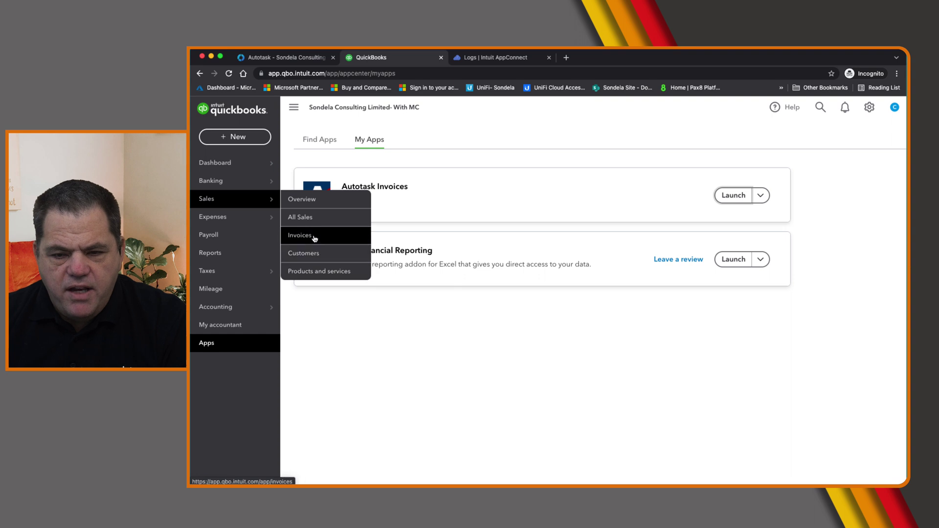
left_click(306, 236)
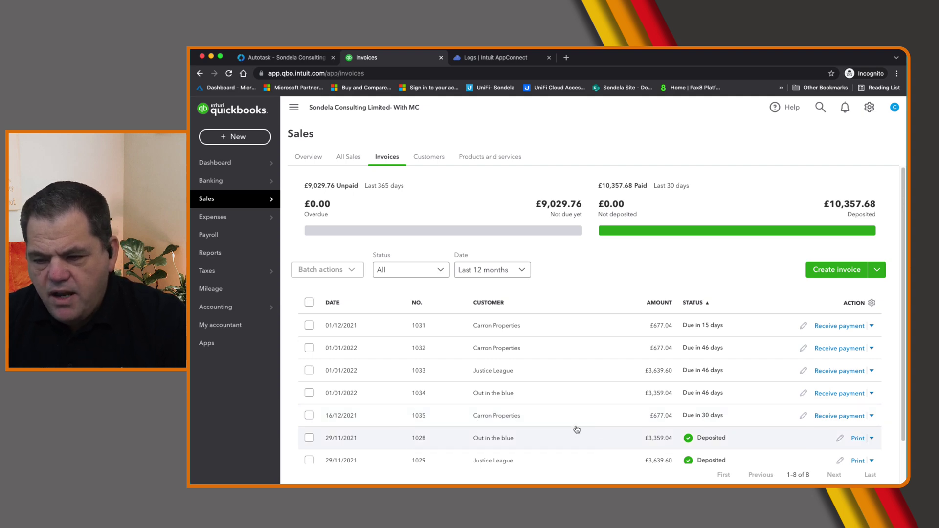
left_click(541, 421)
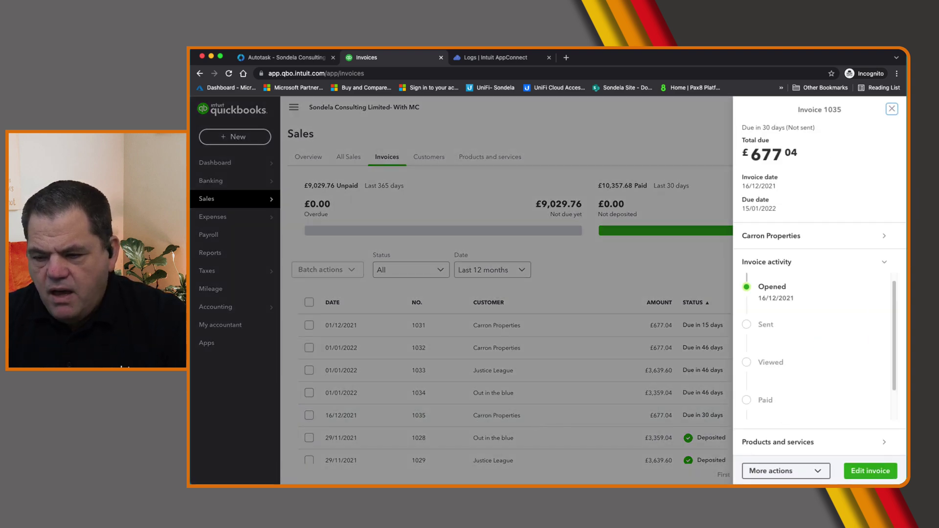
key("Escape")
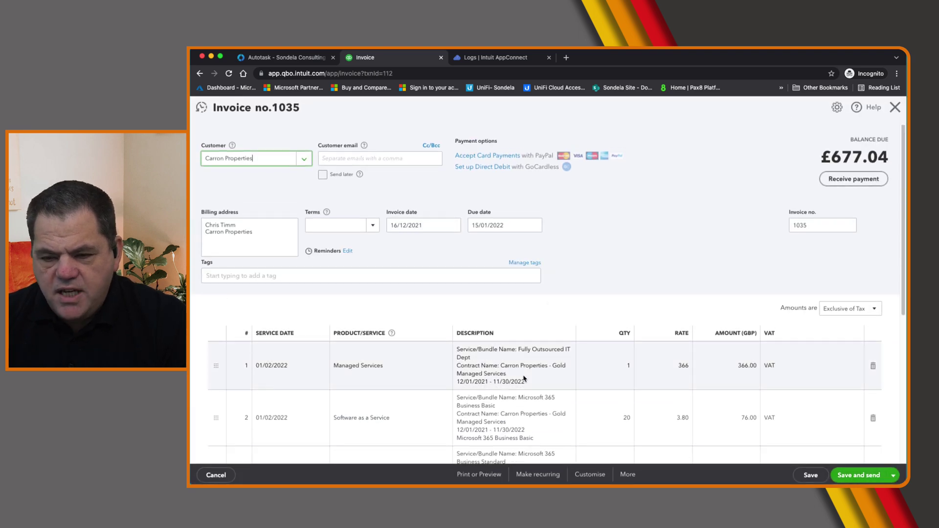
scroll(522, 374, "down", 4)
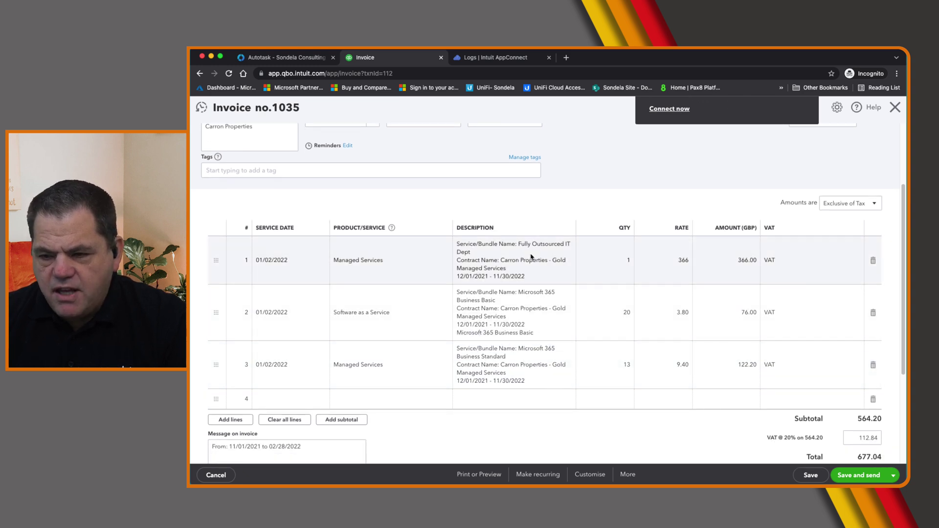
scroll(856, 430, "down", 1)
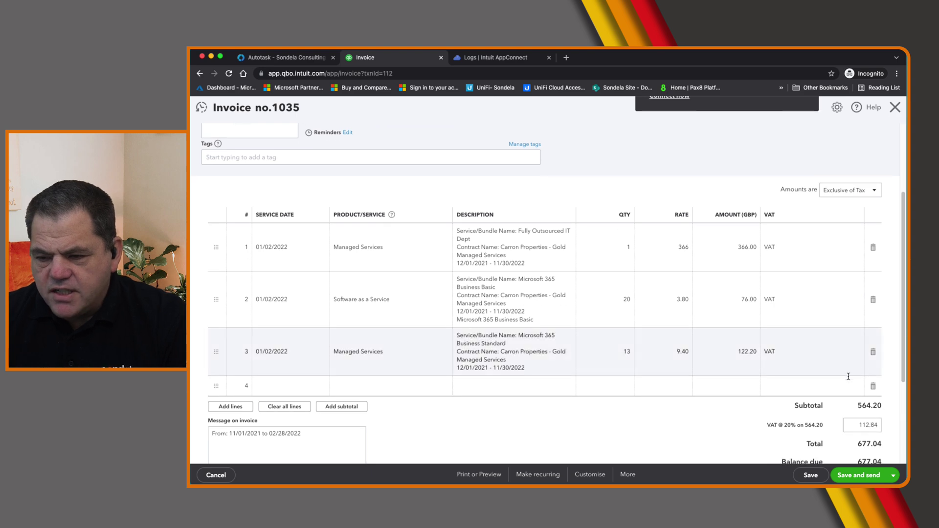
scroll(867, 428, "down", 1)
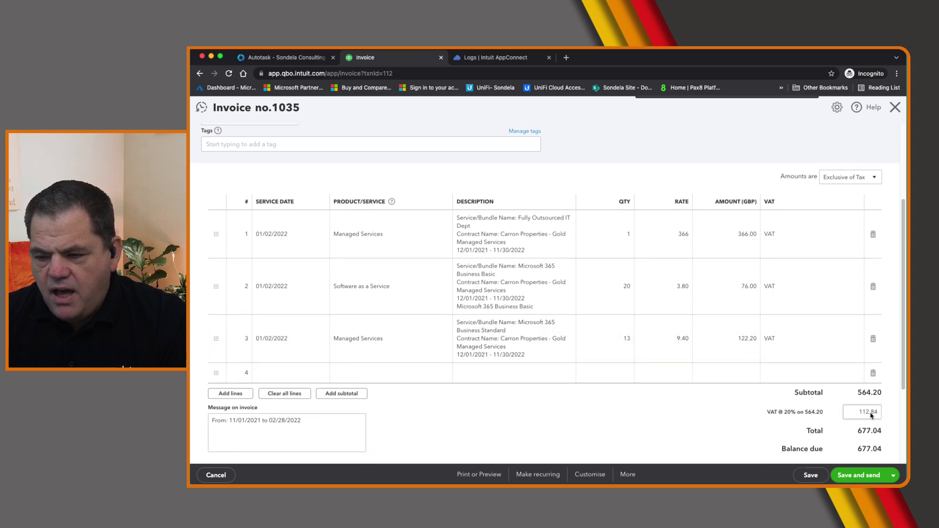
left_click(266, 59)
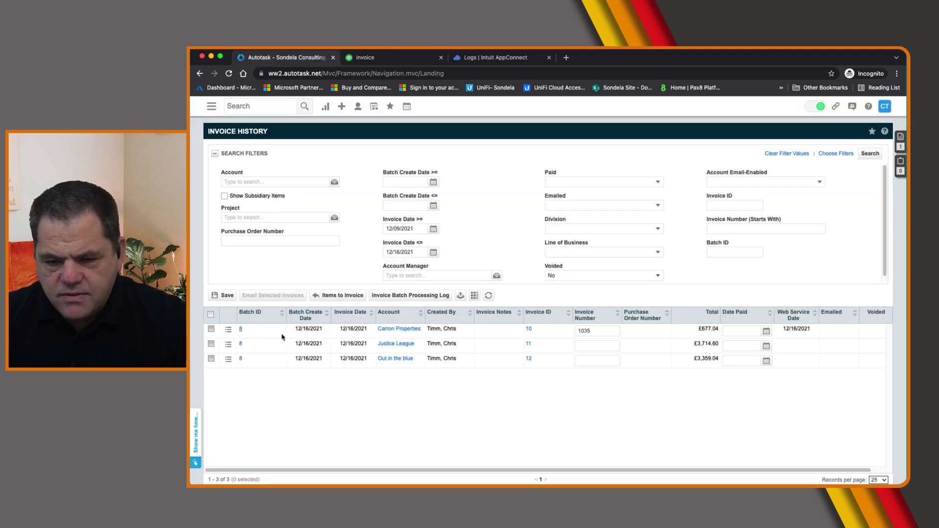
left_click(229, 331)
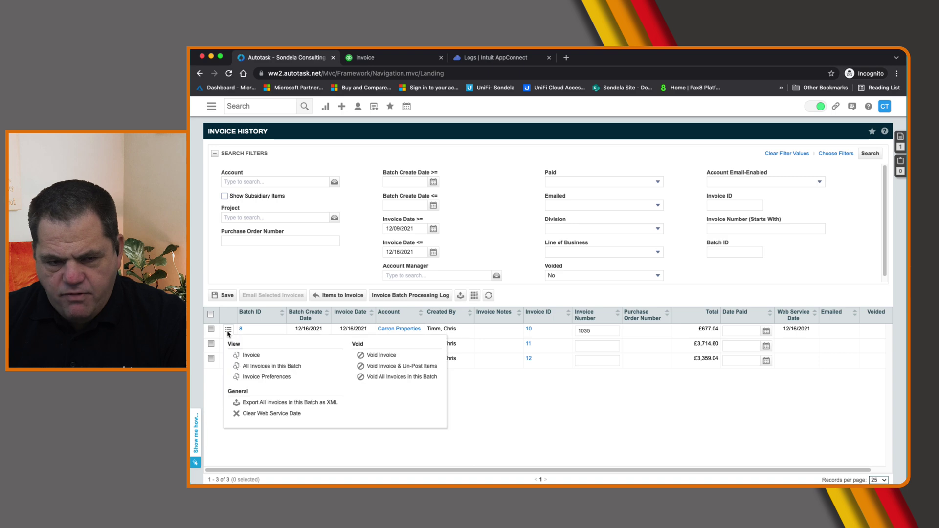
left_click(228, 331)
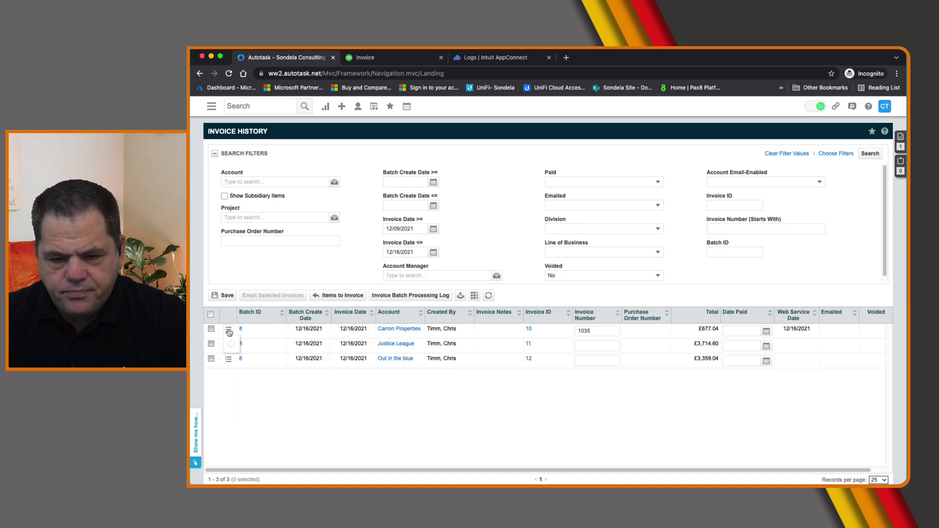
left_click(266, 363)
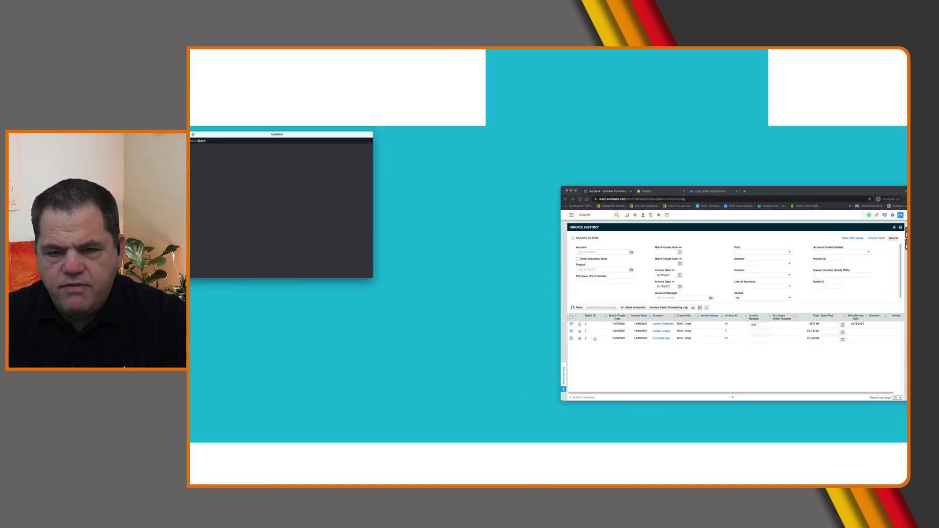
left_click_drag(298, 134, 733, 221)
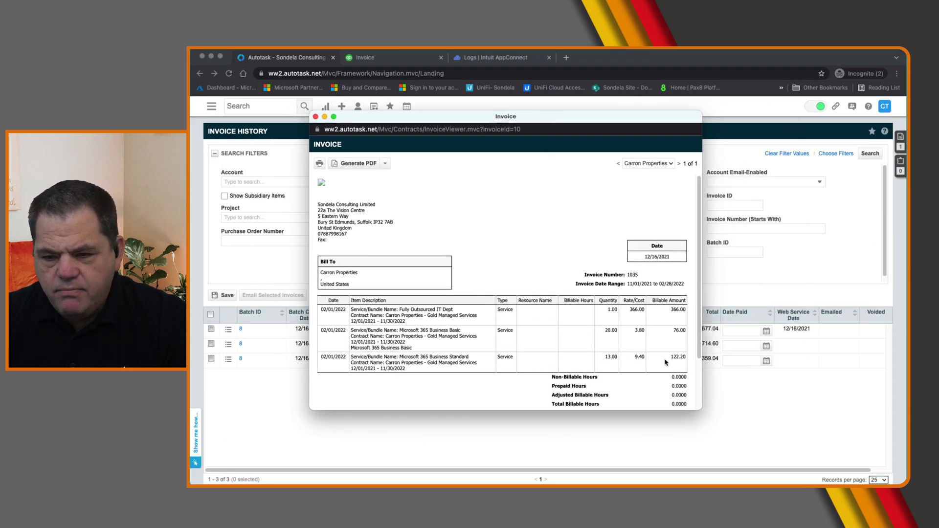
left_click(315, 116)
left_click(228, 332)
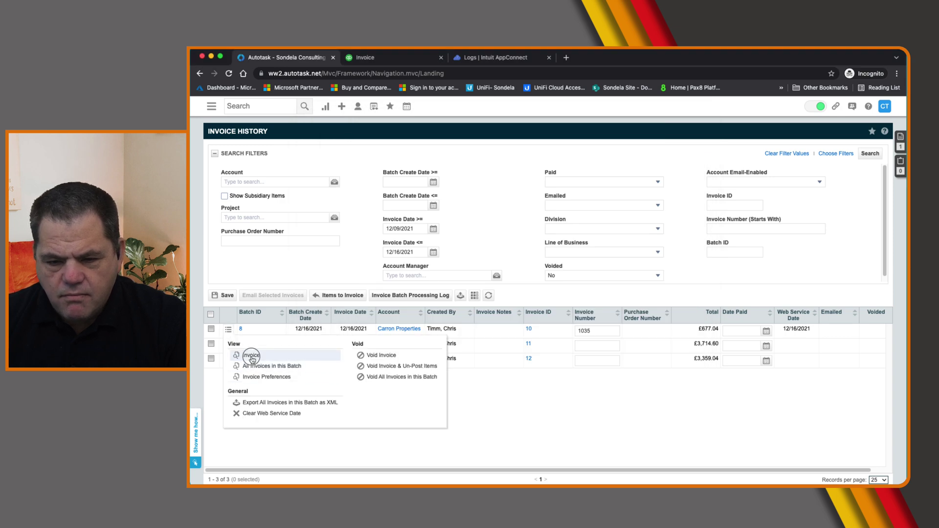
left_click(249, 358)
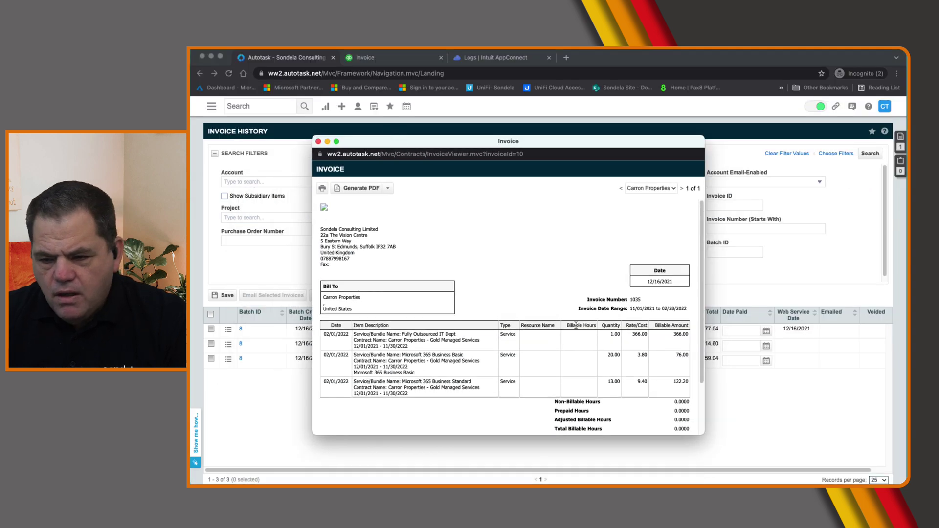
scroll(575, 325, "down", 2)
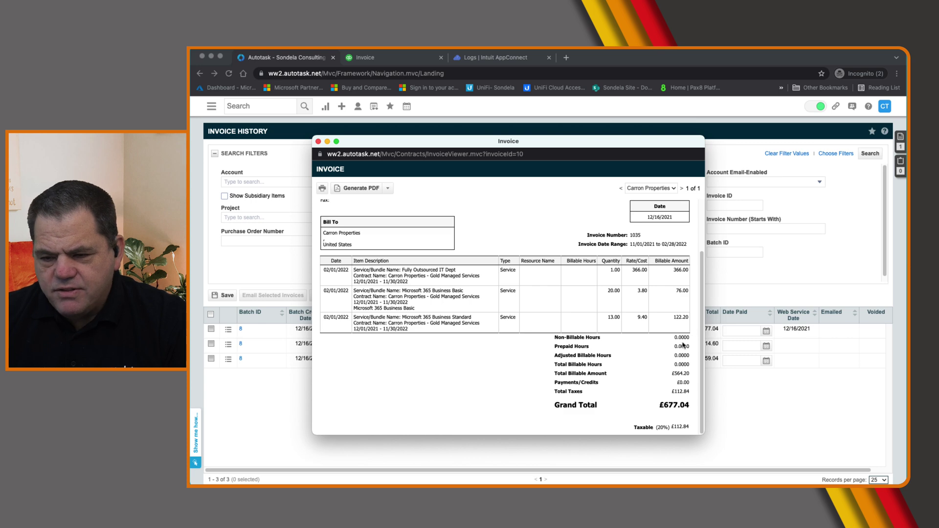
left_click_drag(656, 405, 698, 422)
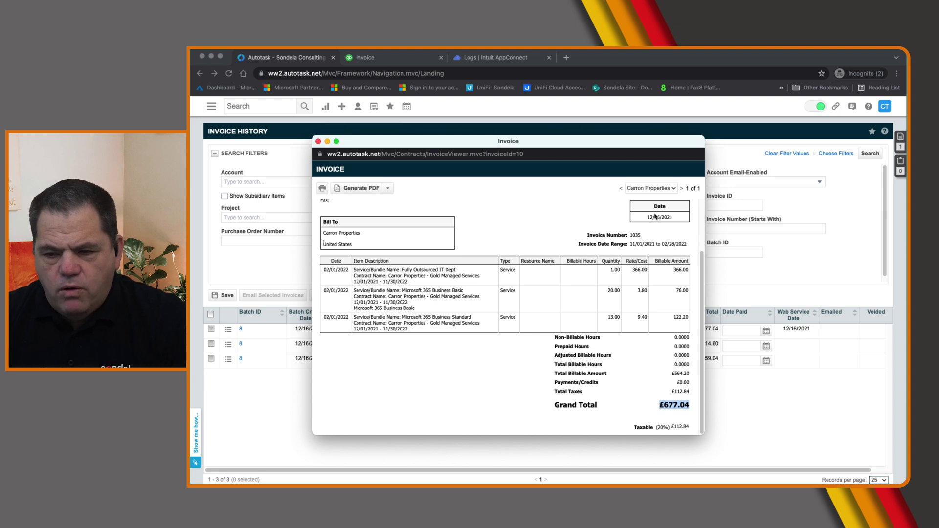
left_click(317, 142)
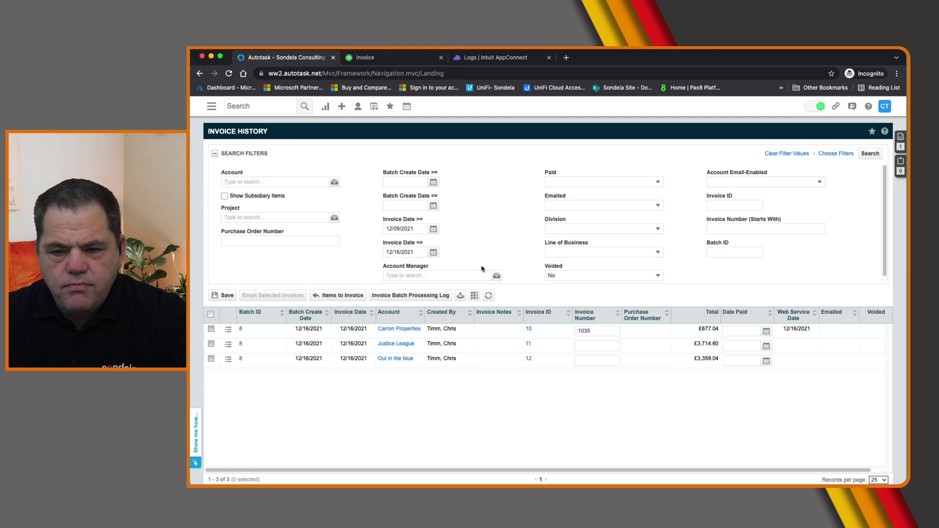
Refresh the invoice history to reveal numbers 1035, 1036 and Justice League's ERROR
left_click(487, 297)
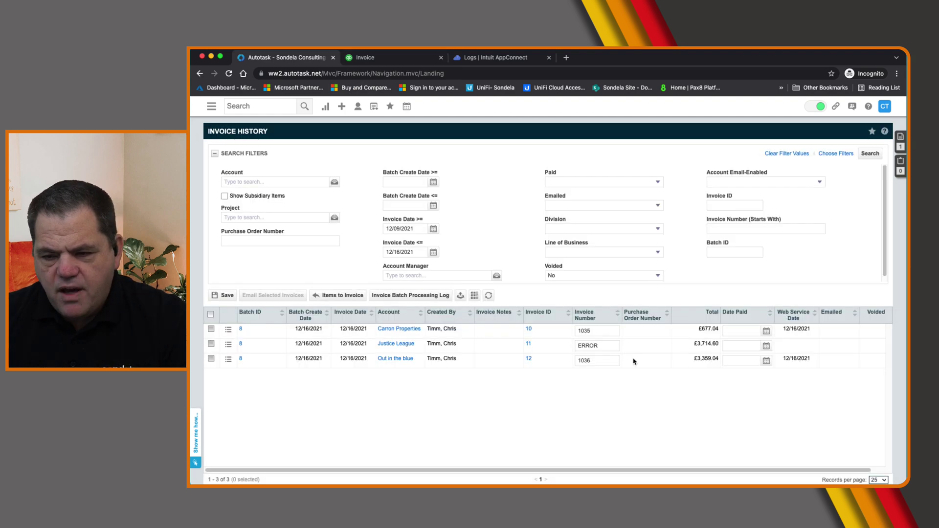
left_click(592, 347)
double_click(591, 346)
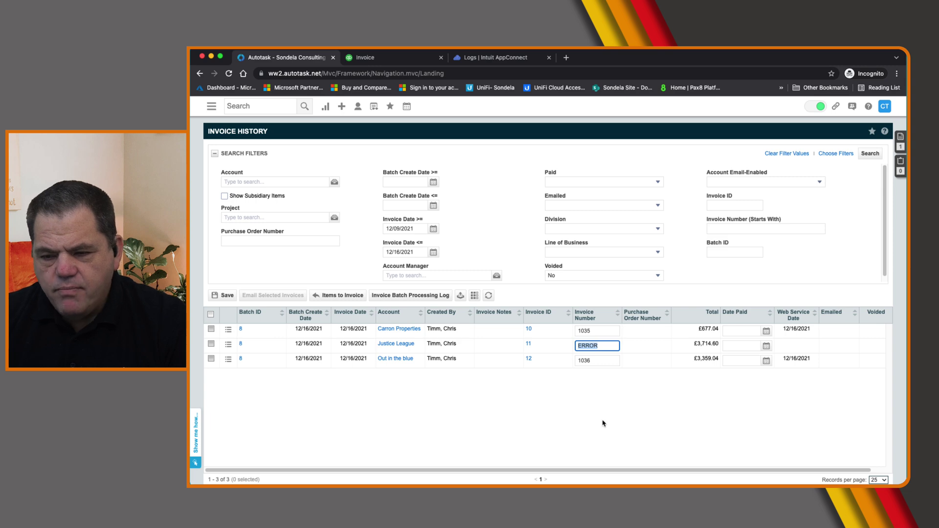
left_click(468, 60)
Refresh the AppConnect logs, view the connection settings, then close the AppConnect page
left_click(704, 166)
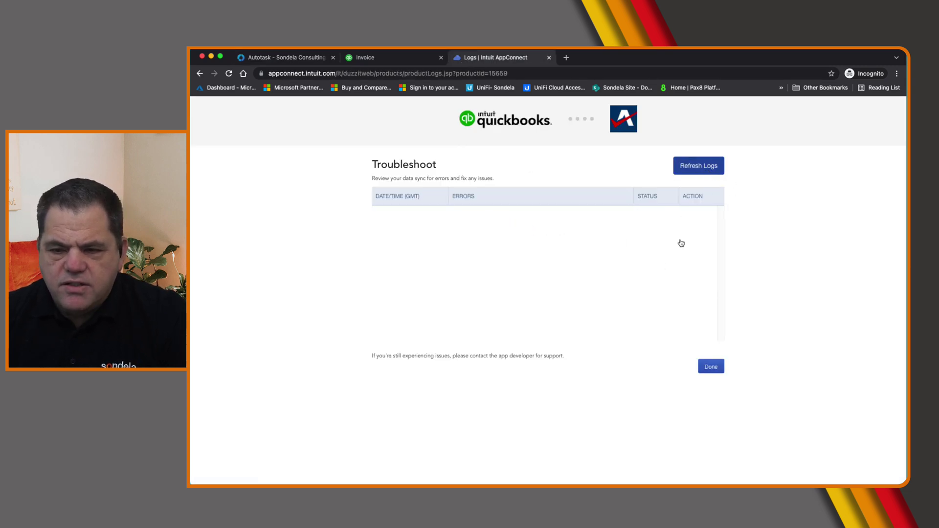
left_click(711, 366)
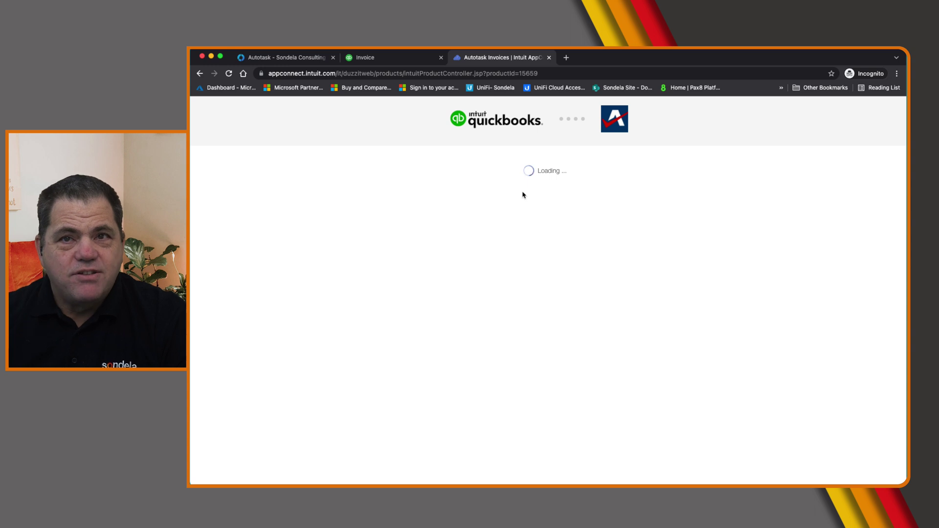
left_click(548, 57)
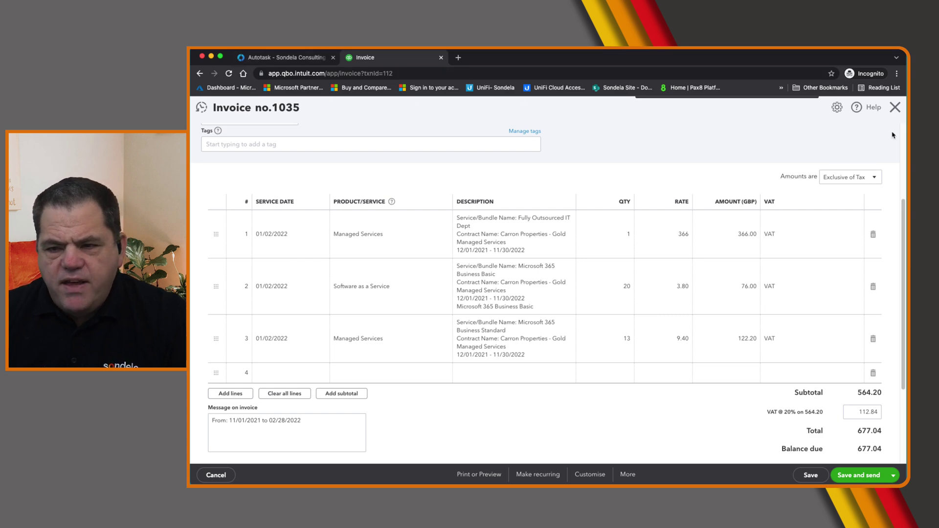
Open invoice 1036 for Out in the blue (£3,359.04) in the editor, then return to the list
left_click(895, 108)
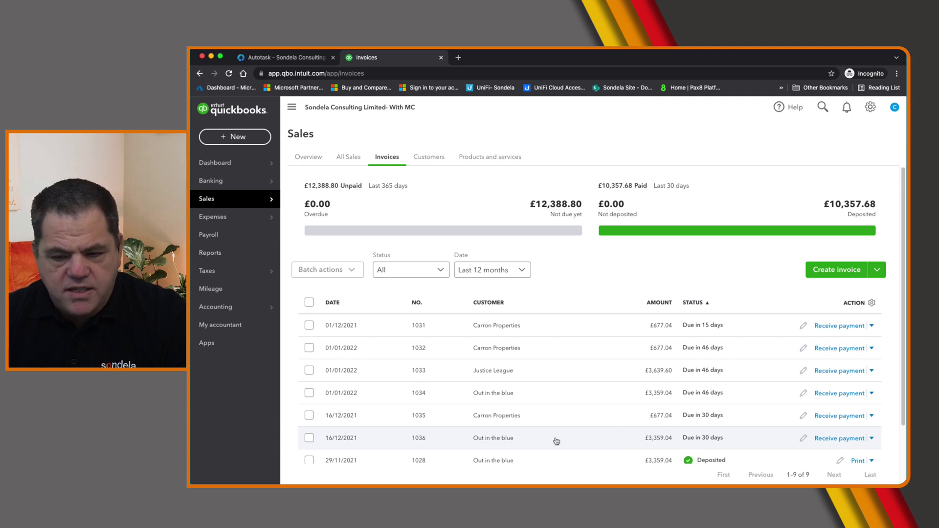
left_click(490, 443)
left_click(856, 474)
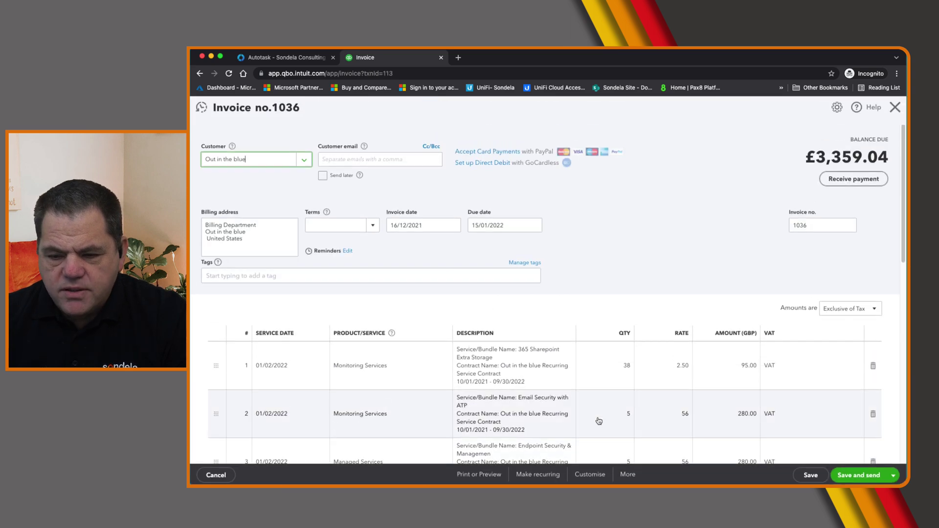
scroll(385, 287, "down", 2)
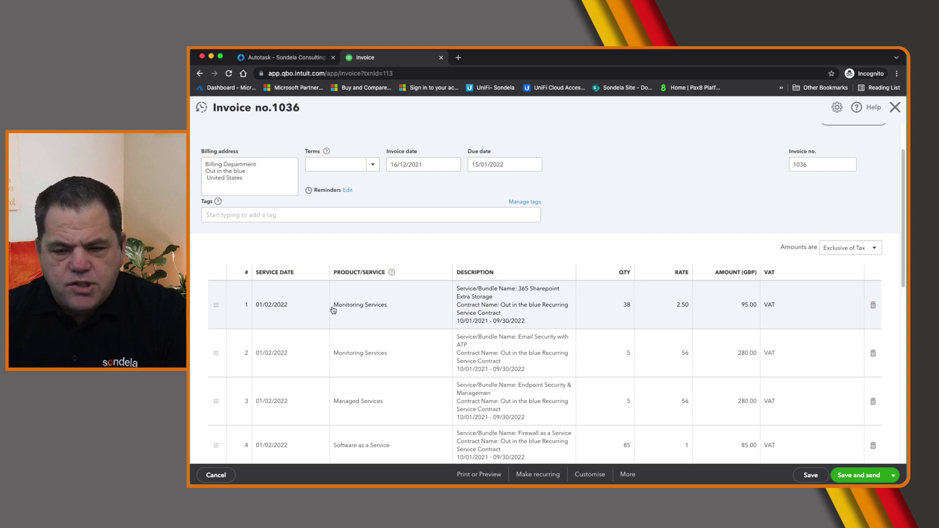
left_click(200, 74)
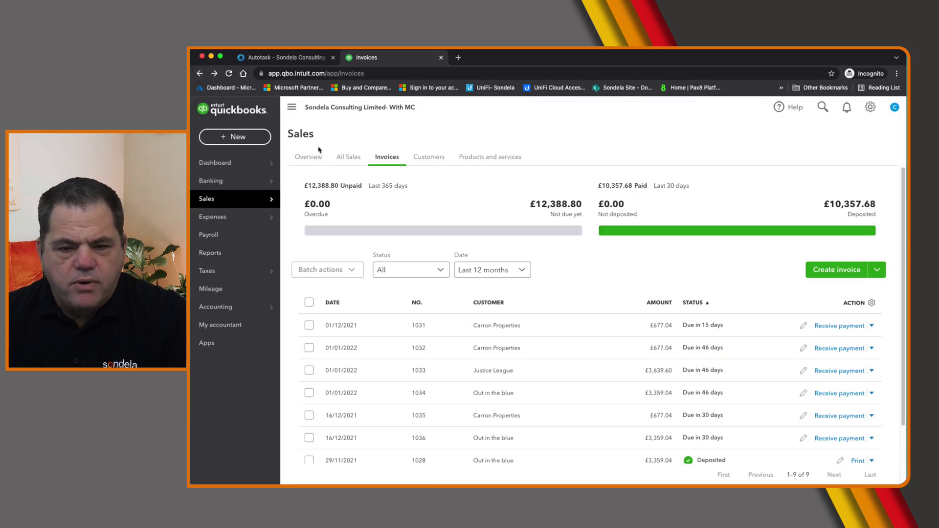
Open Sales > Products and services and search the list for 'managed'
mouse_move(240, 313)
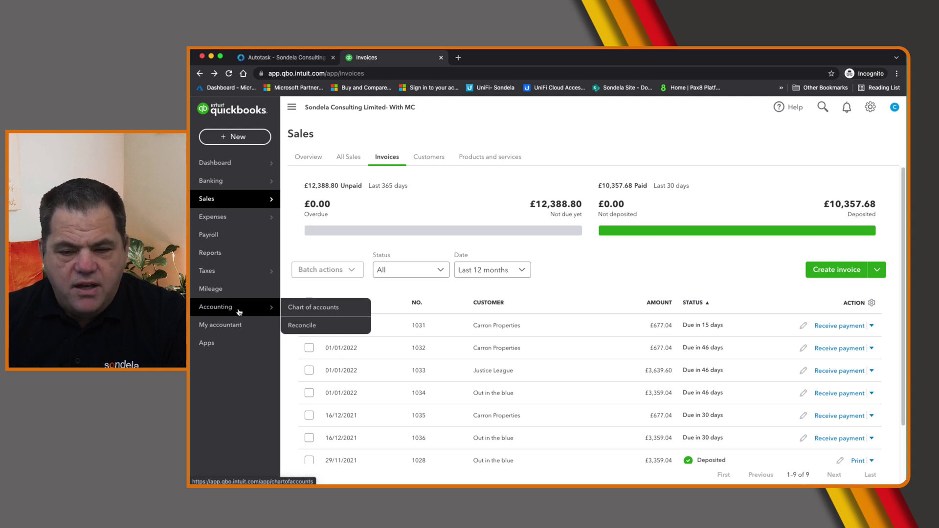
mouse_move(227, 198)
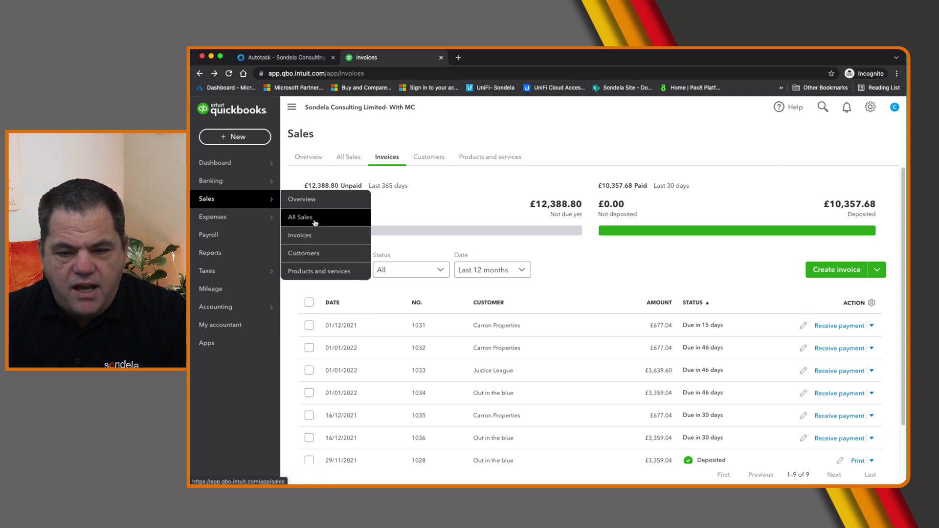
left_click(326, 275)
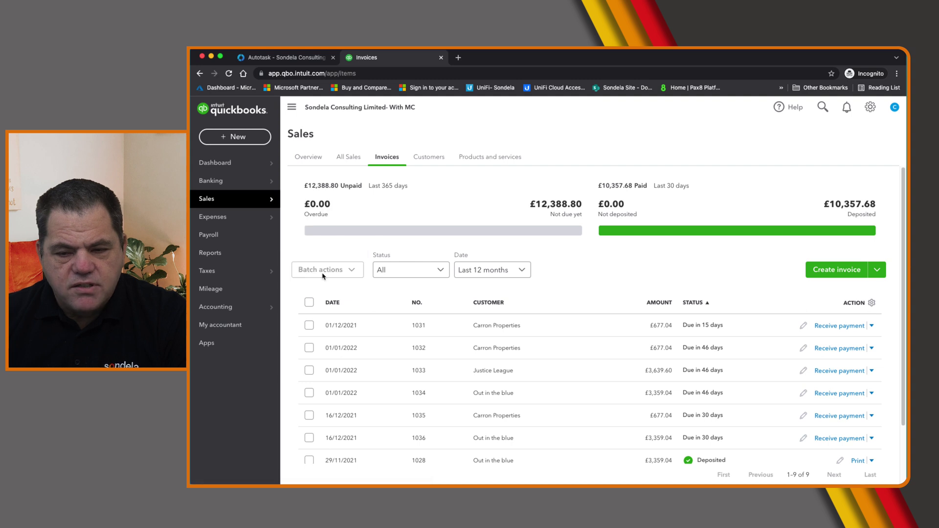
left_click(332, 239)
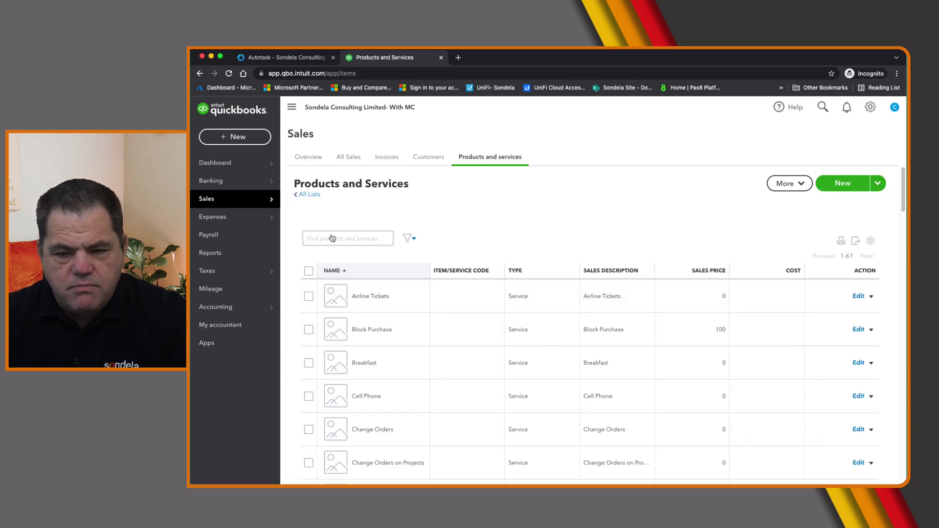
type("ma")
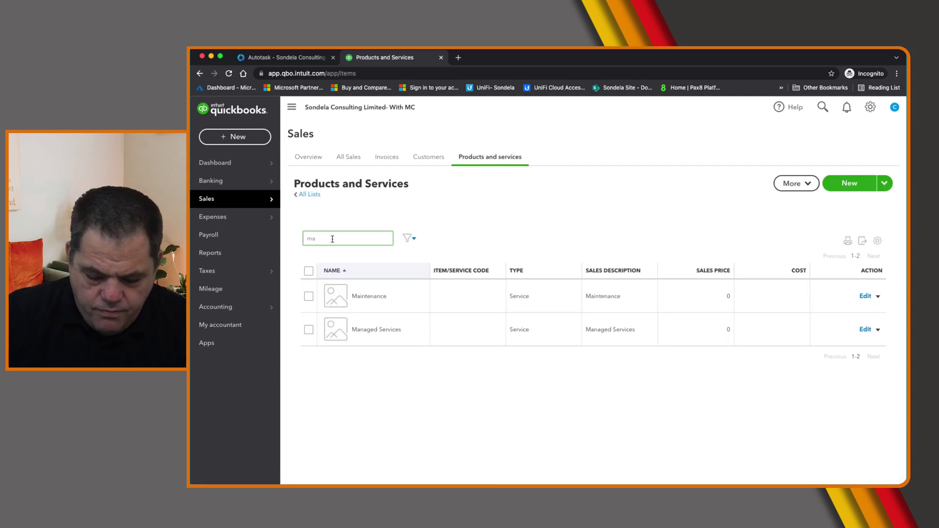
type("naged")
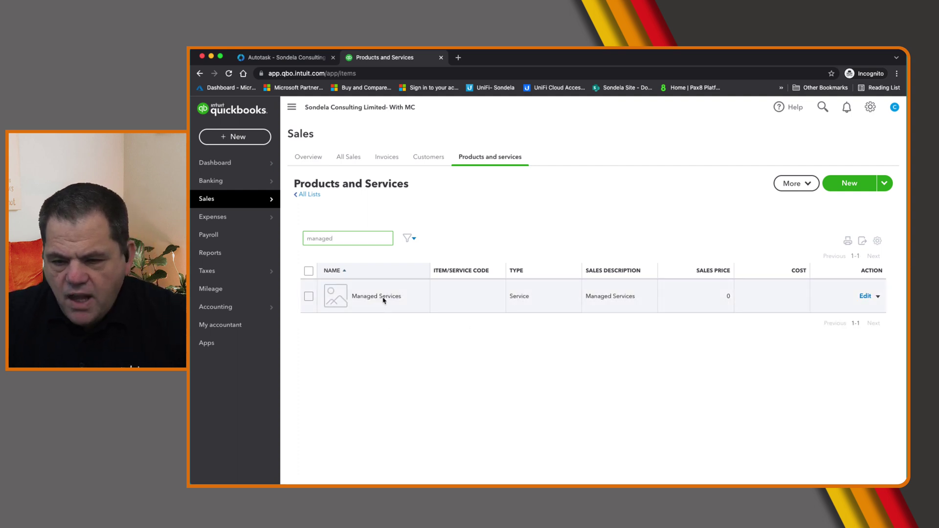
Edit the Managed Services item to use the Managed Services income account, then save and close
left_click(864, 296)
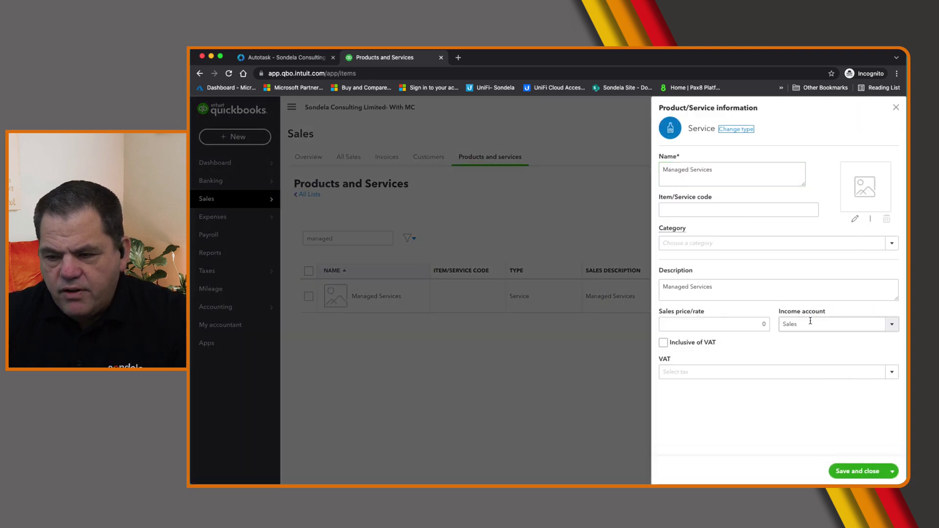
left_click_drag(780, 312, 825, 317)
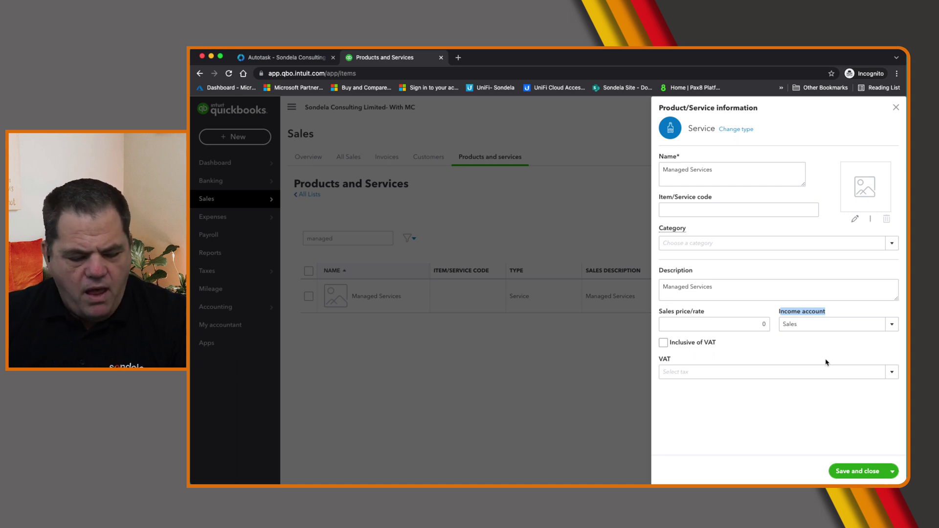
left_click(891, 325)
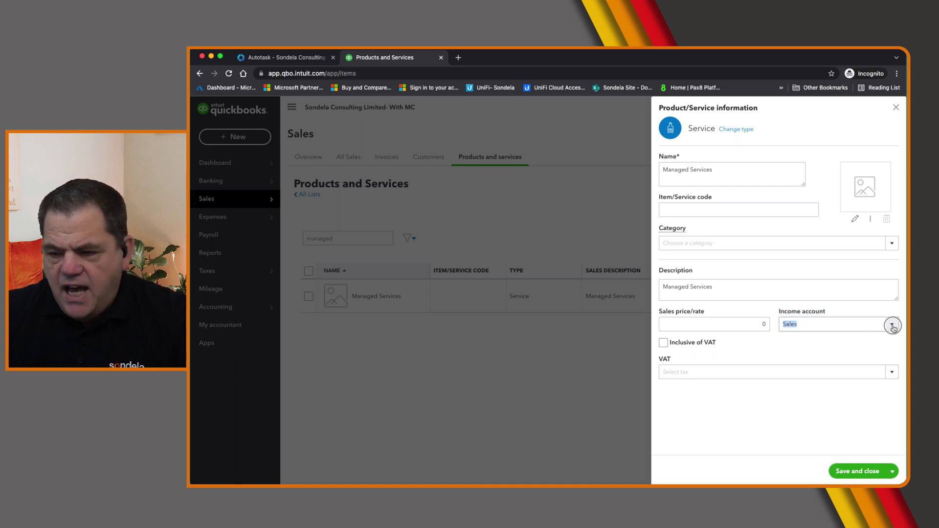
type("Managed Servic")
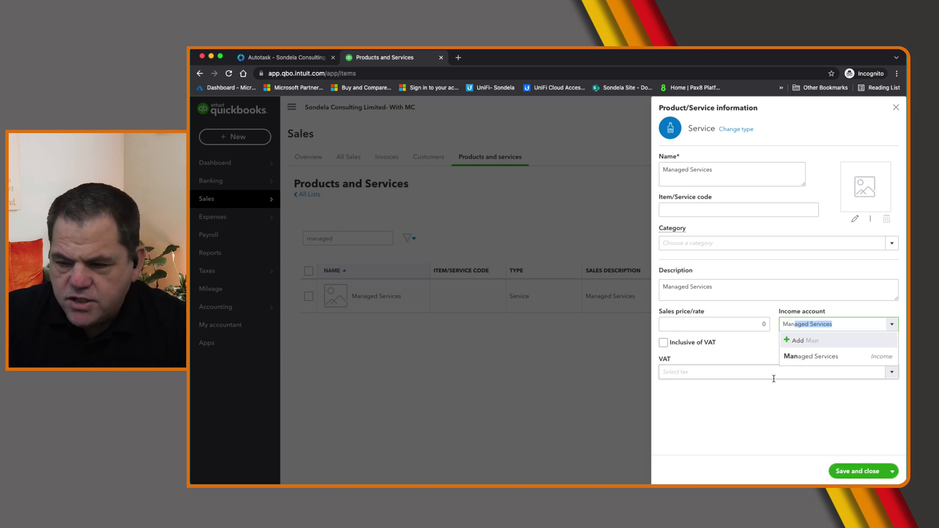
left_click(829, 358)
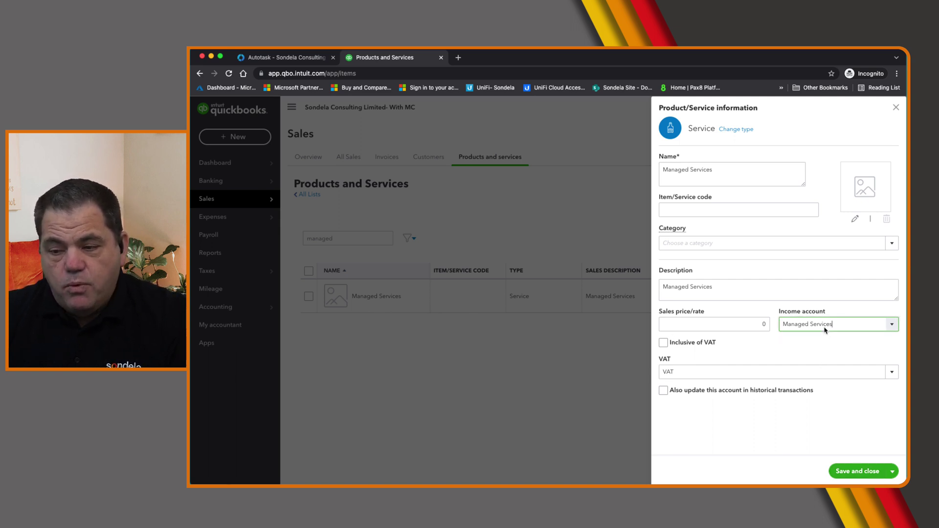
left_click(860, 472)
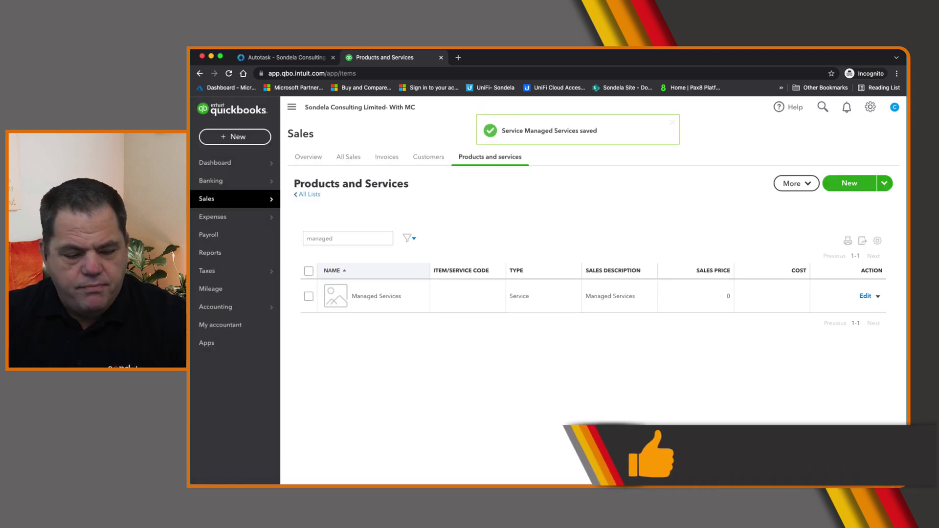